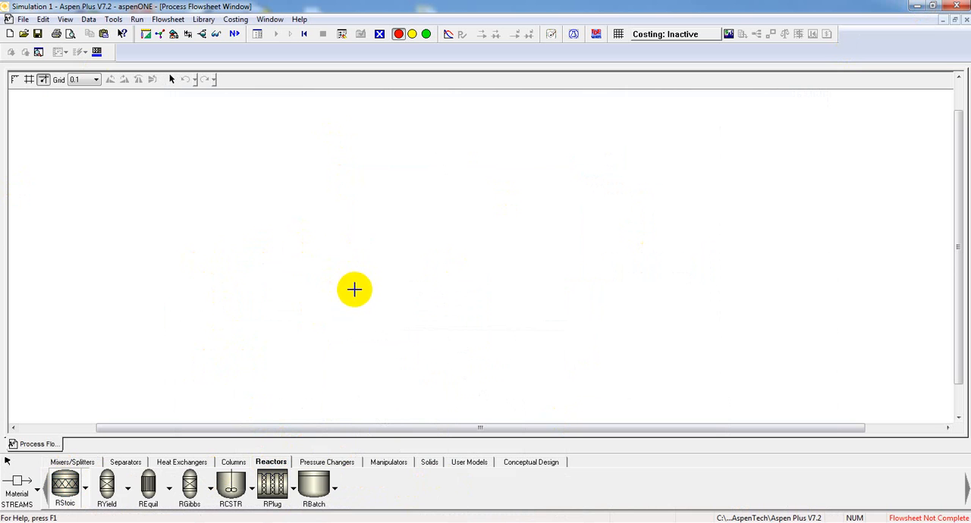
- Place an RStoic reactor on the flowsheet and connect a material feed stream and a material product stream to it
left_click(355, 290)
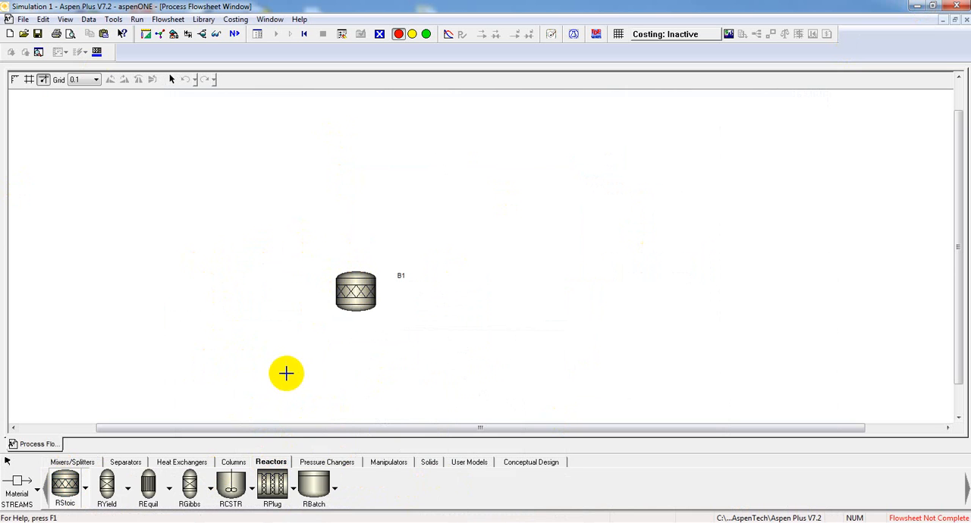
left_click(16, 483)
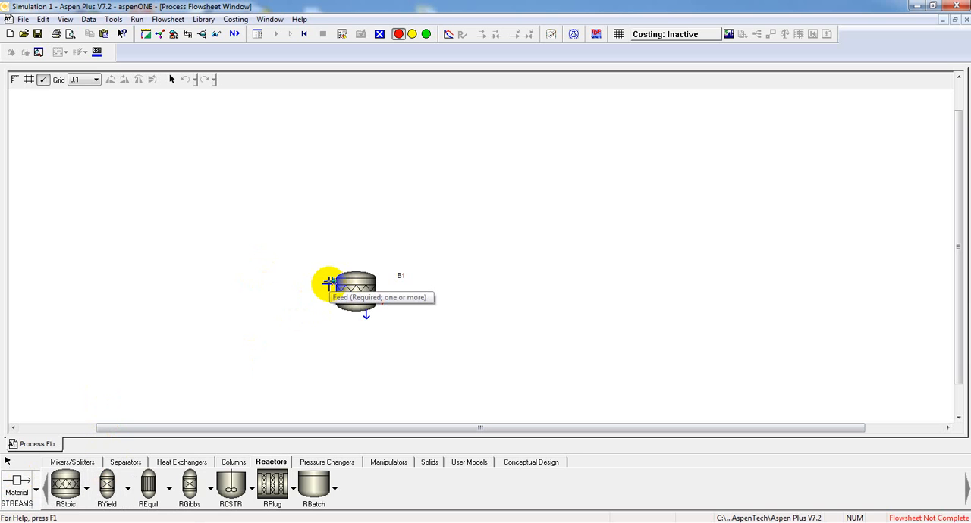
left_click(327, 282)
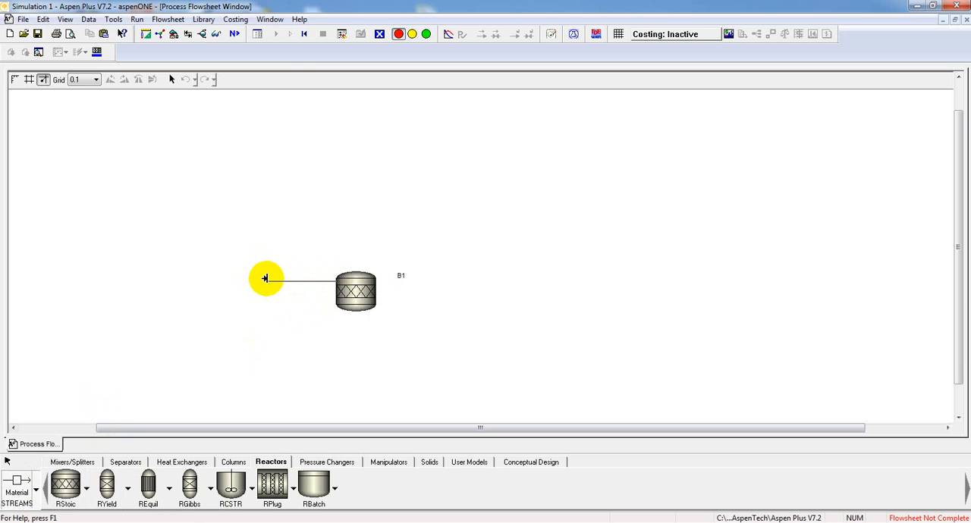
left_click(264, 278)
left_click(379, 301)
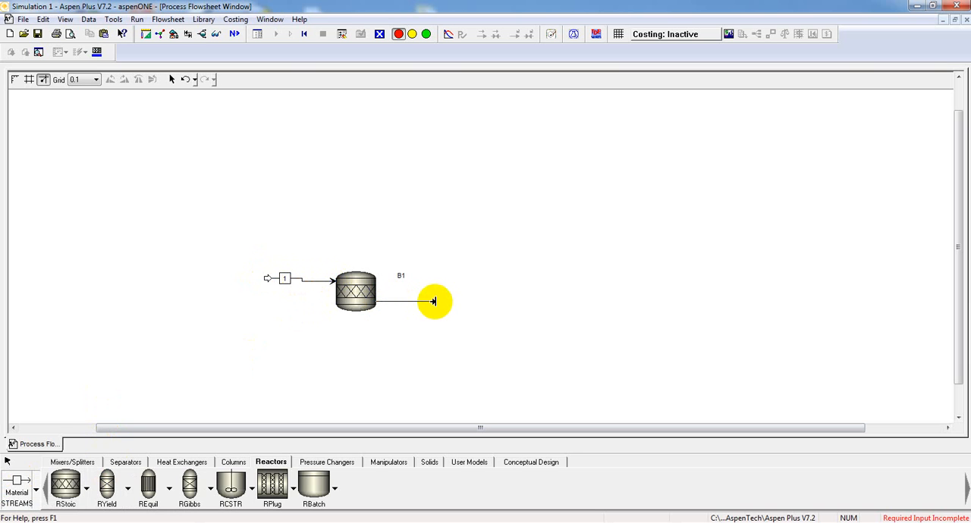
right_click(431, 340)
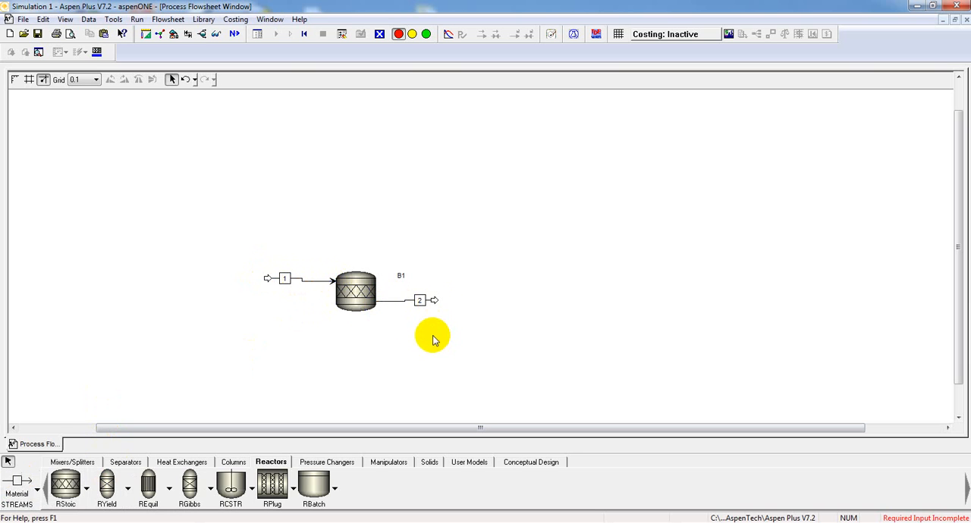
- Rename the reactor's feed stream as F and its product stream as PR
right_click(287, 279)
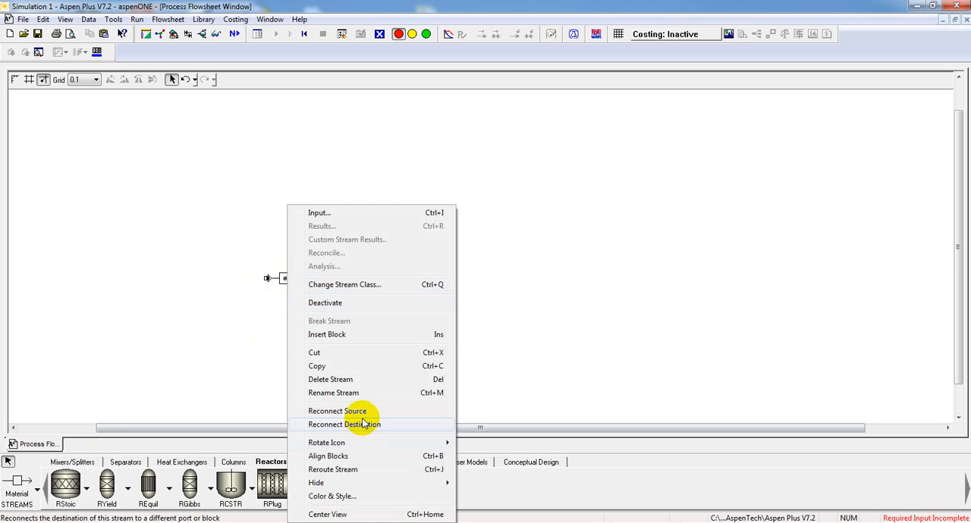
left_click(381, 393)
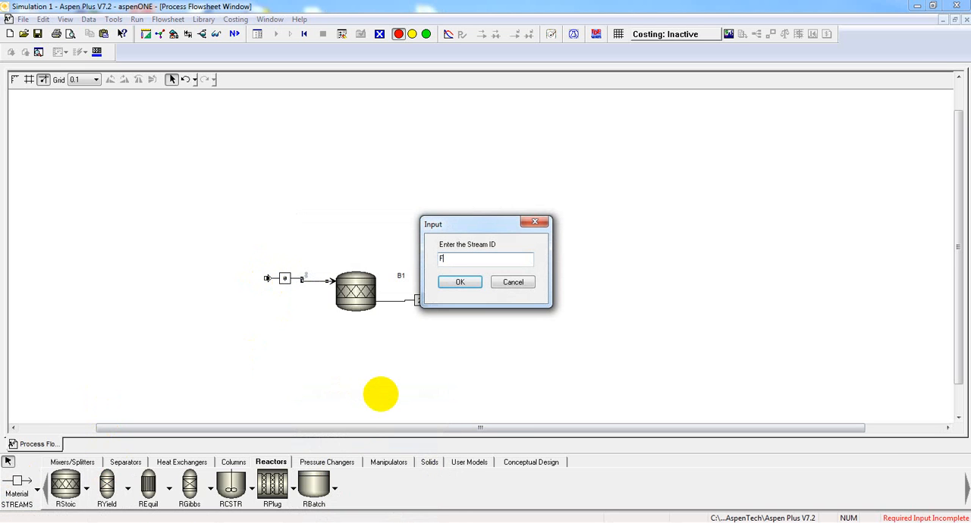
key("Return")
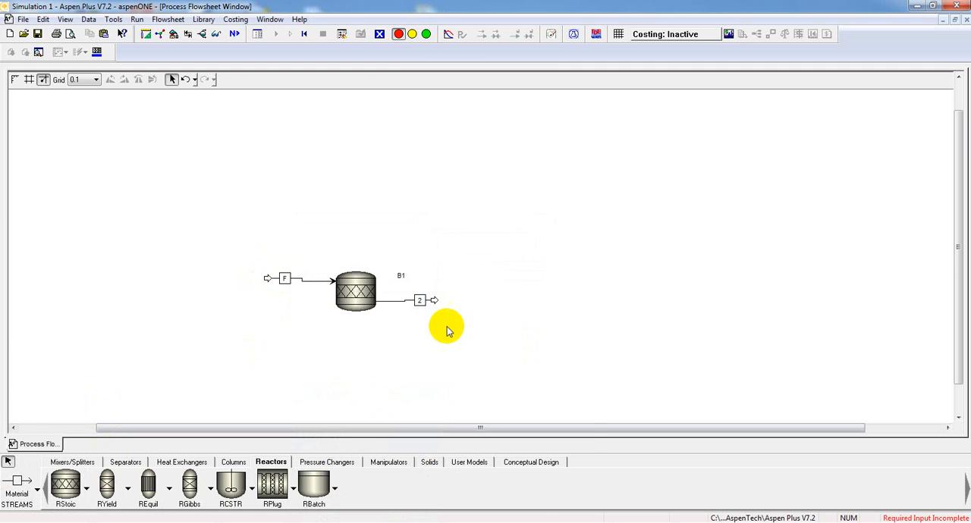
right_click(423, 301)
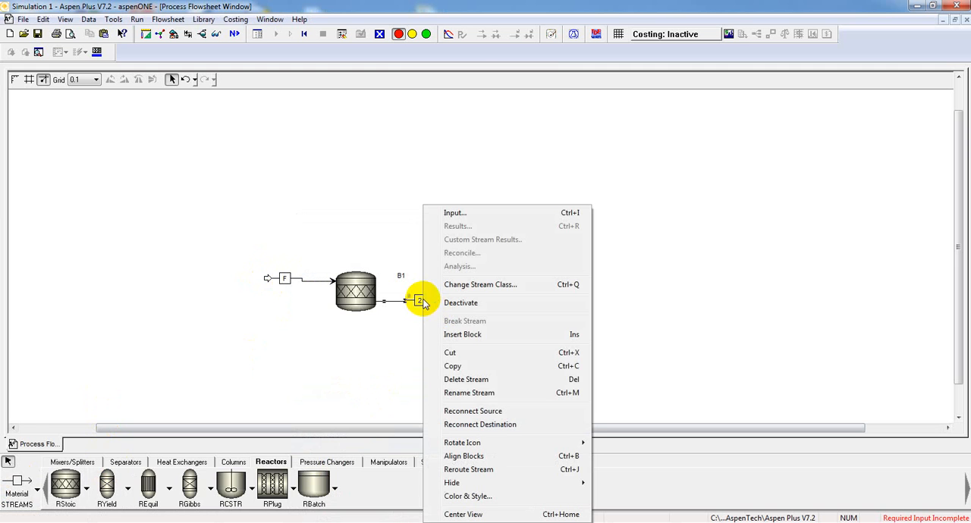
left_click(479, 391)
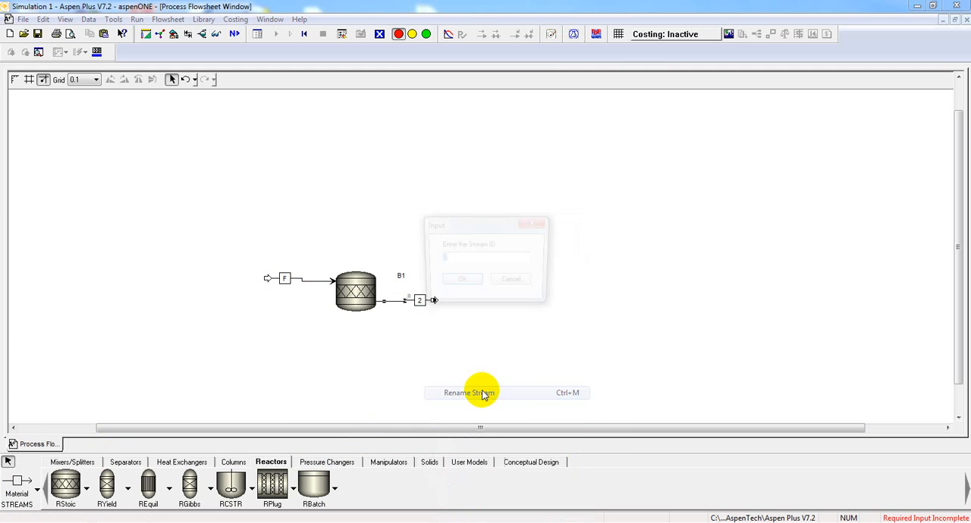
key("Return")
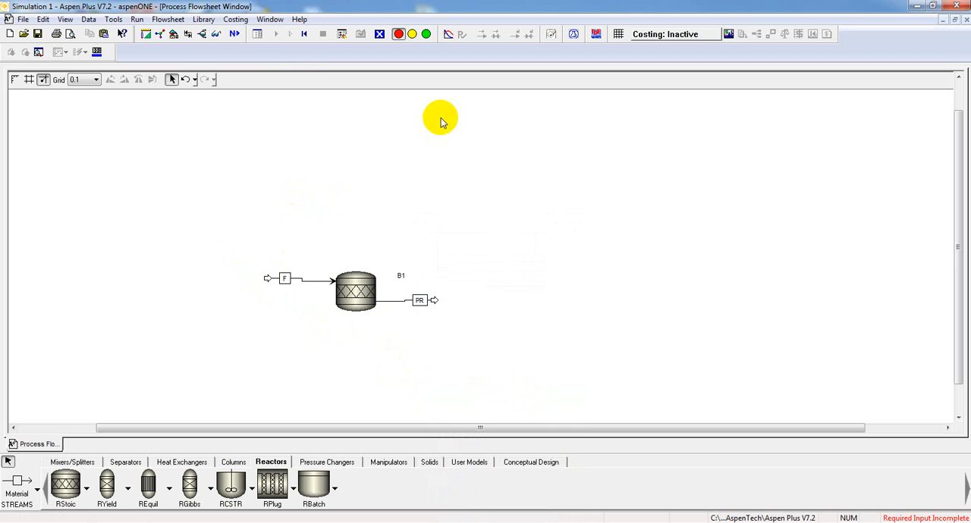
- Proceed from the completed flowsheet to the setup specifications and set the units of measurement to MET
left_click(234, 34)
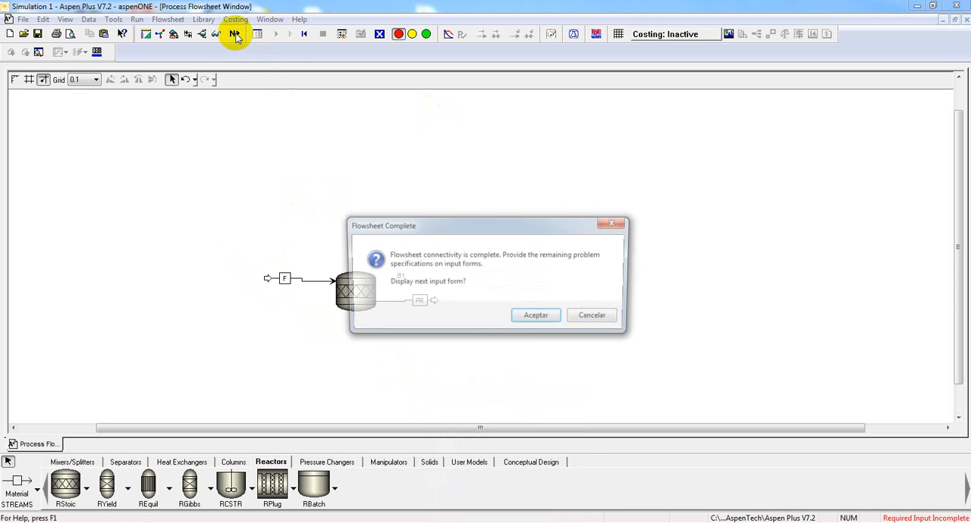
left_click(540, 319)
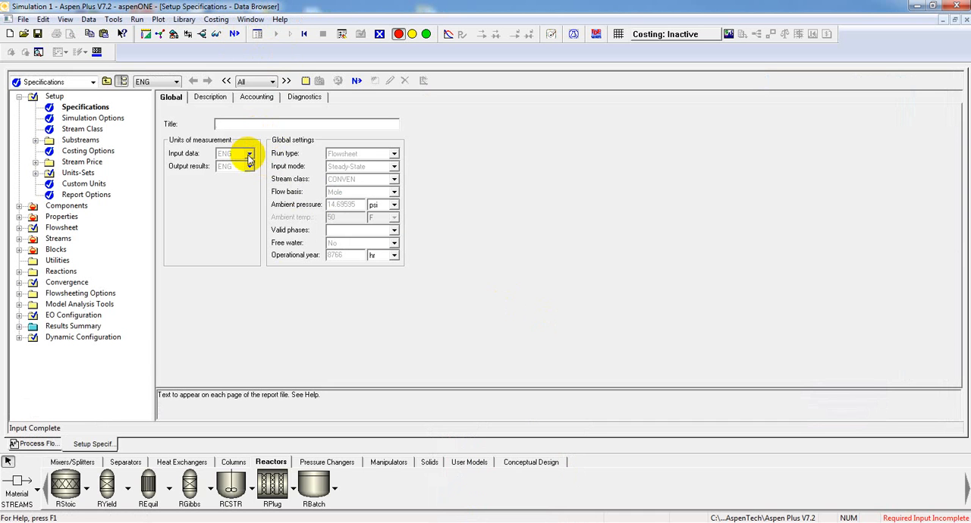
left_click(249, 156)
left_click(249, 173)
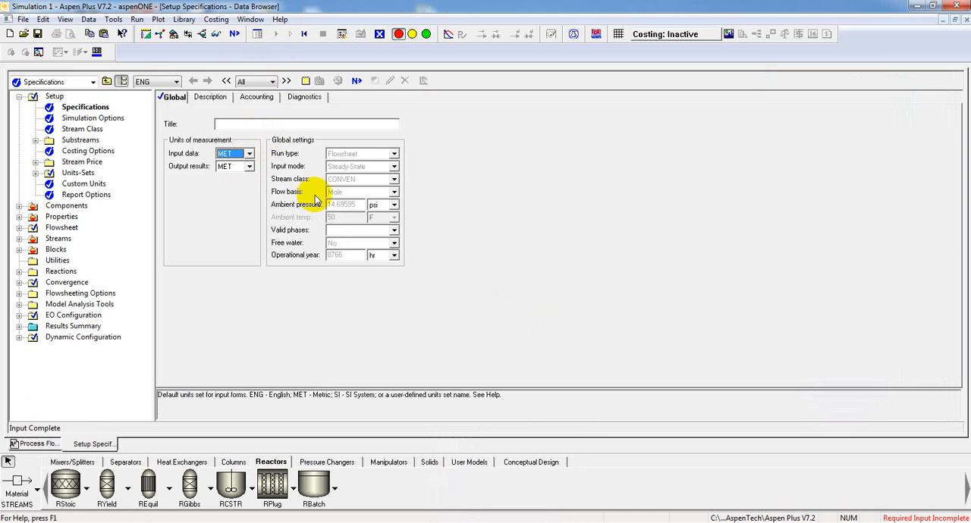
- Define the components HYDROGEN, NITROGEN and AMMONIA with the component IDs H, N and A
left_click(357, 81)
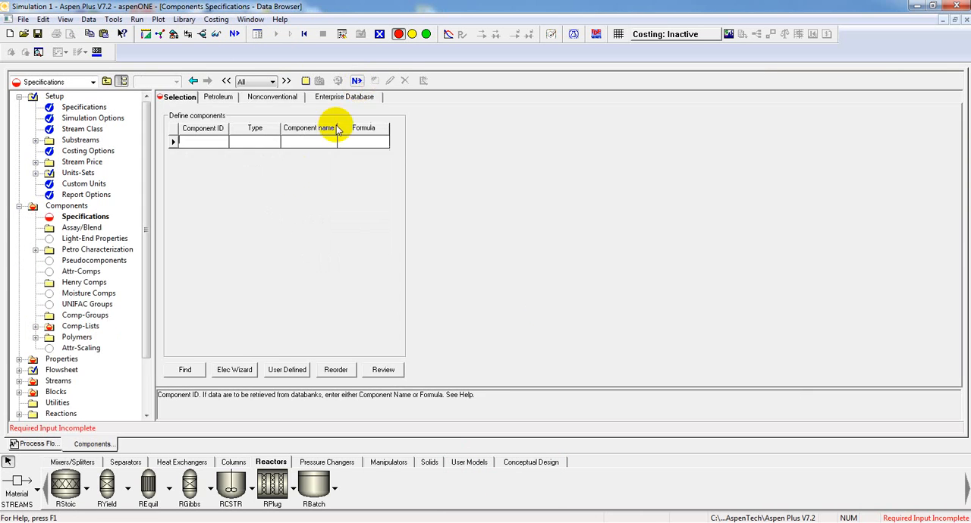
left_click(312, 143)
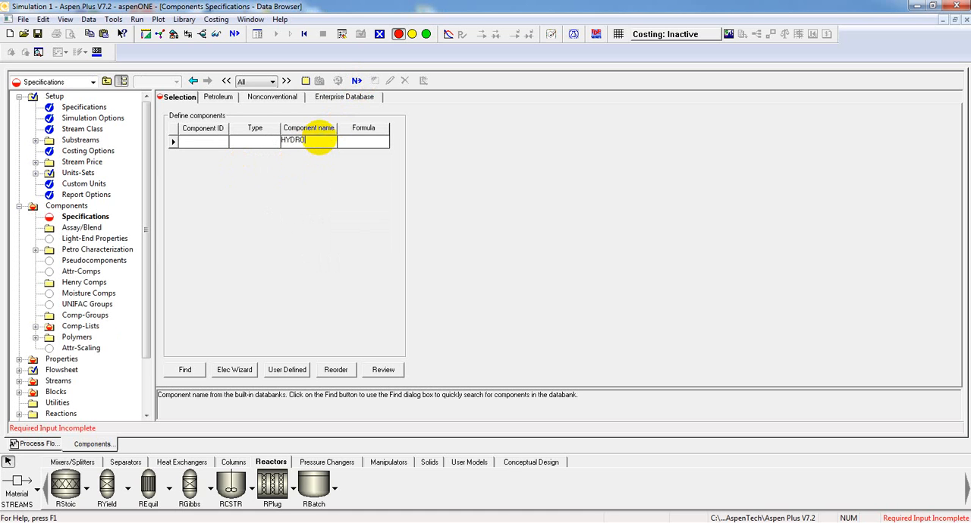
type("HYDROGEN")
key("Return")
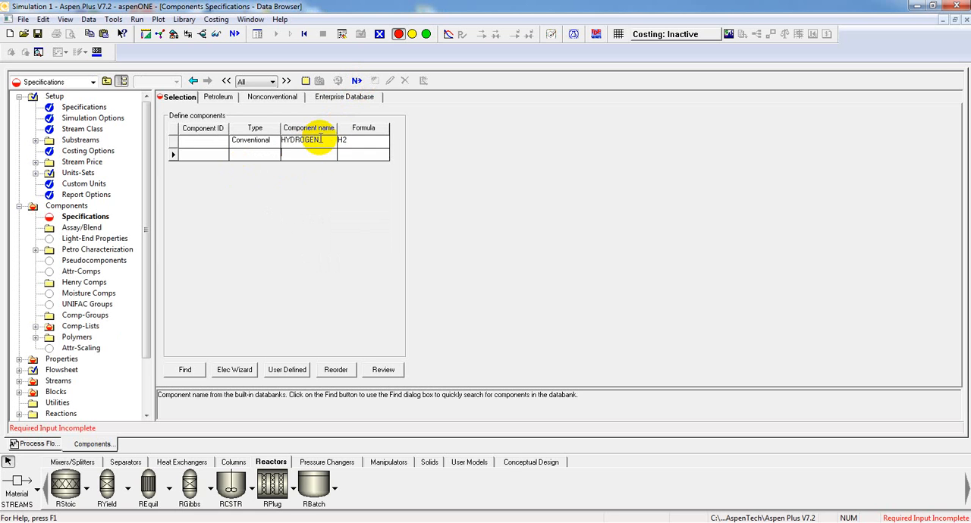
type("NITROGEN")
key("Return")
type("AMMONIA")
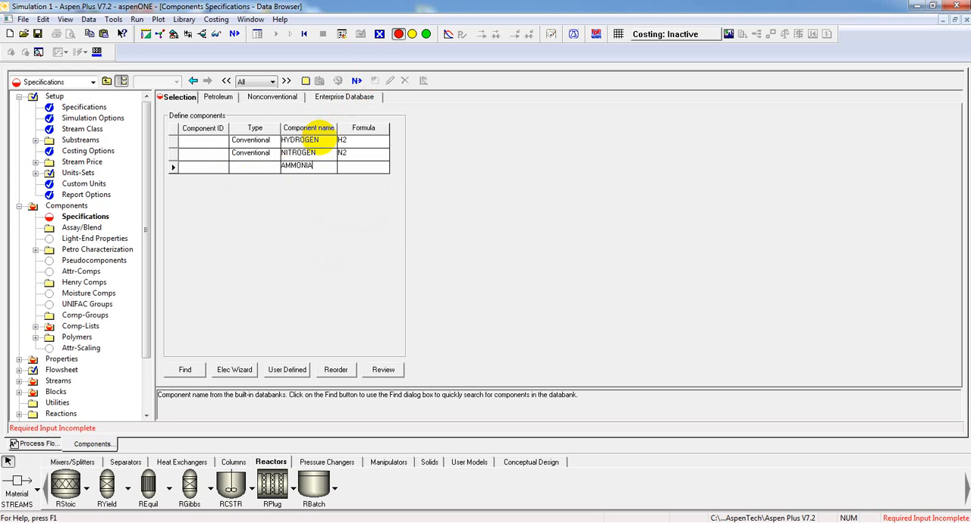
key("Return")
left_click(203, 141)
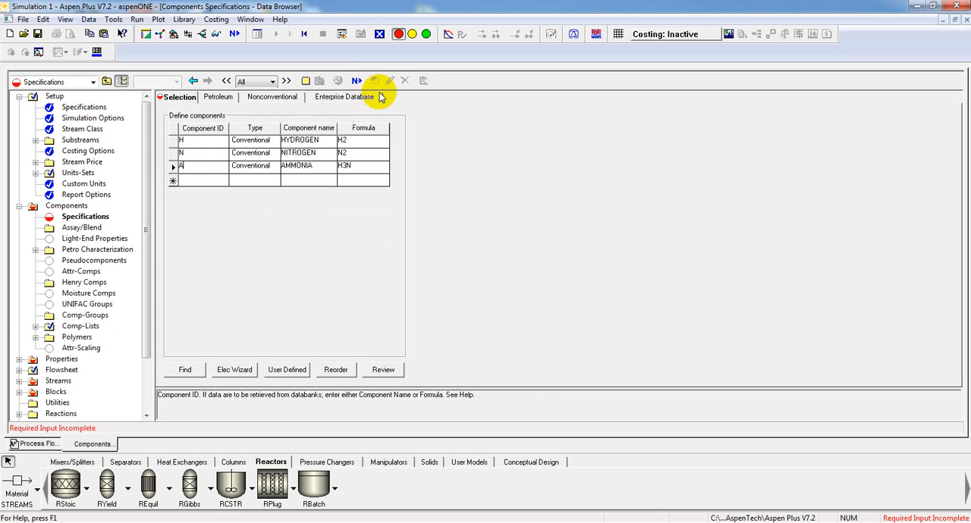
- Set the base property method to PENG-ROB and accept the binary interaction parameters, continuing to the next required input step
left_click(356, 80)
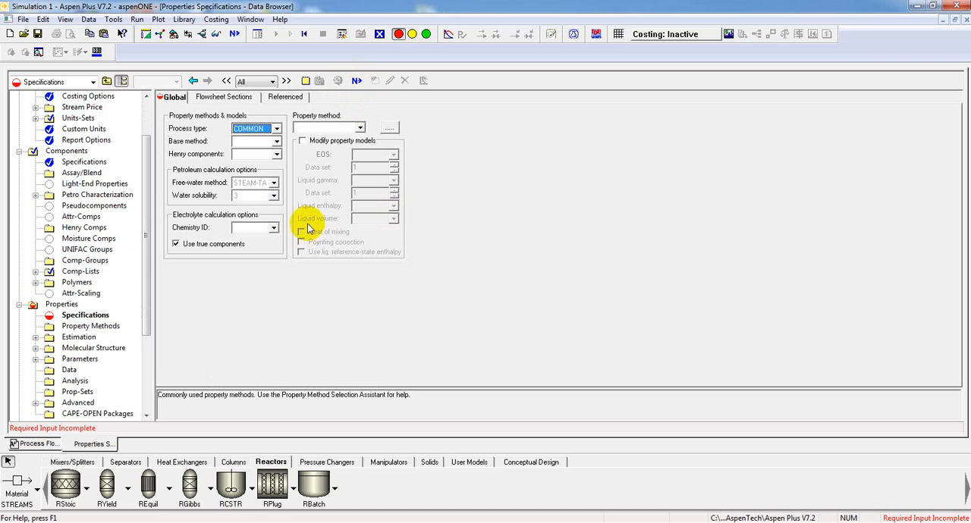
left_click(278, 142)
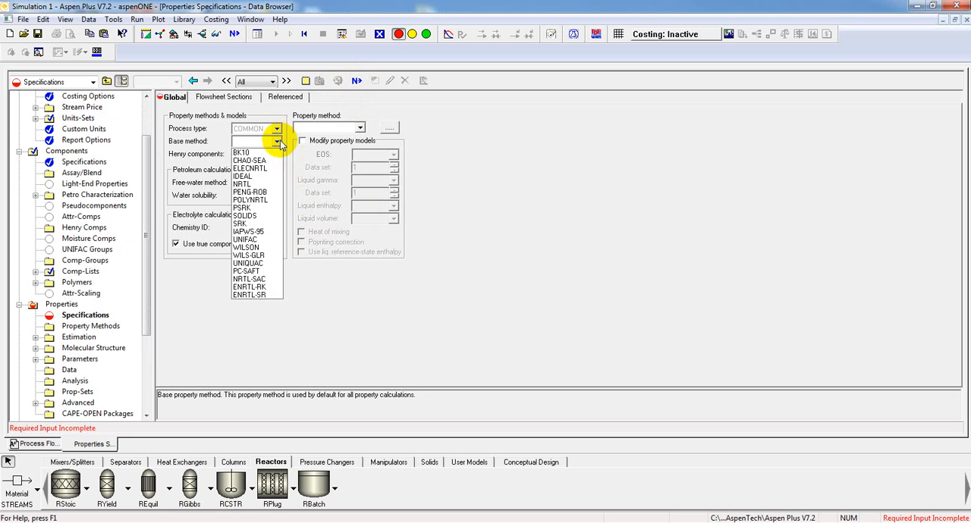
left_click(269, 189)
left_click(357, 81)
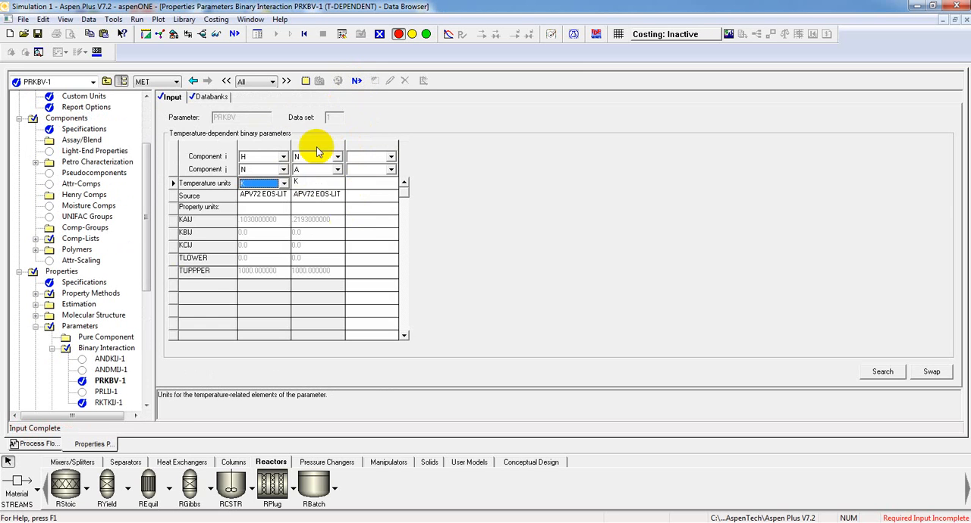
left_click(357, 82)
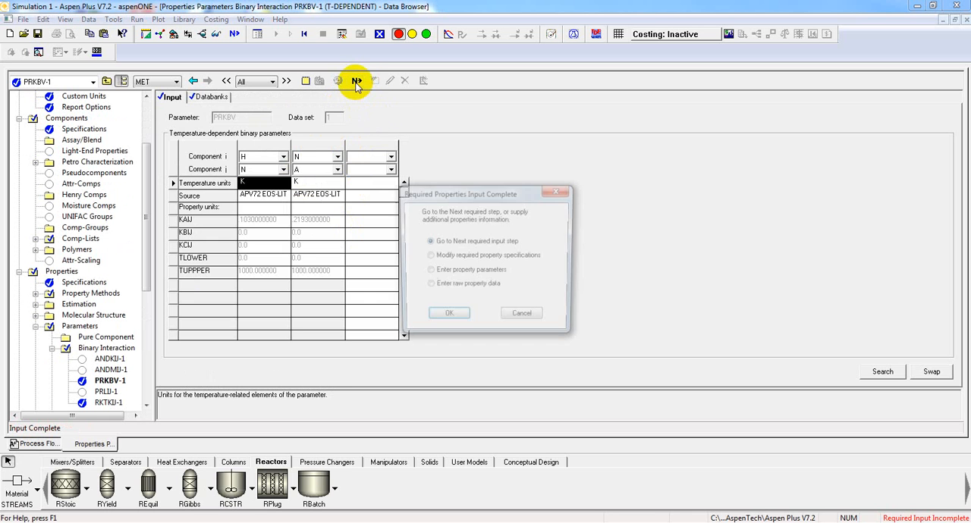
left_click(449, 318)
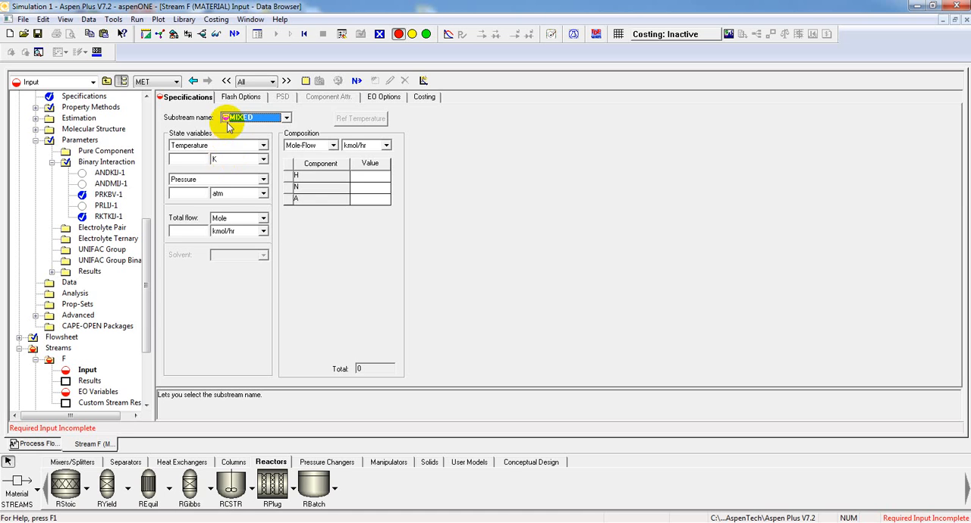
- Specify feed stream F at 755 K and 270 atm with mole flows of 5160 kmol/hr H, 1732 kmol/hr N and 0 A
left_click(198, 160)
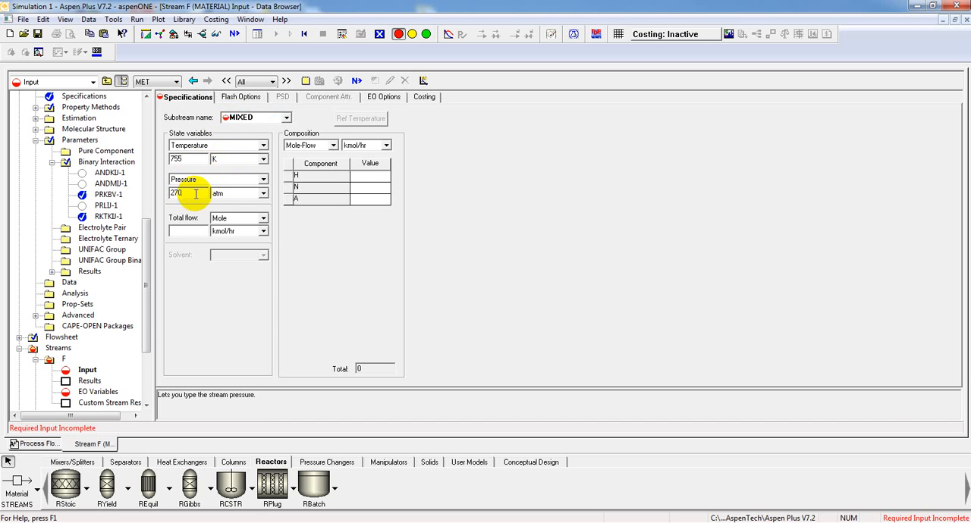
left_click(364, 177)
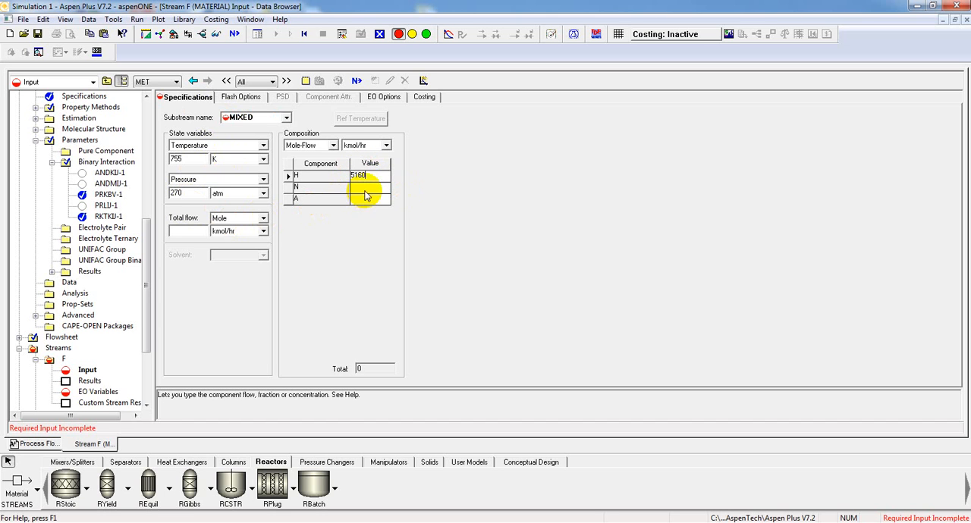
left_click(370, 187)
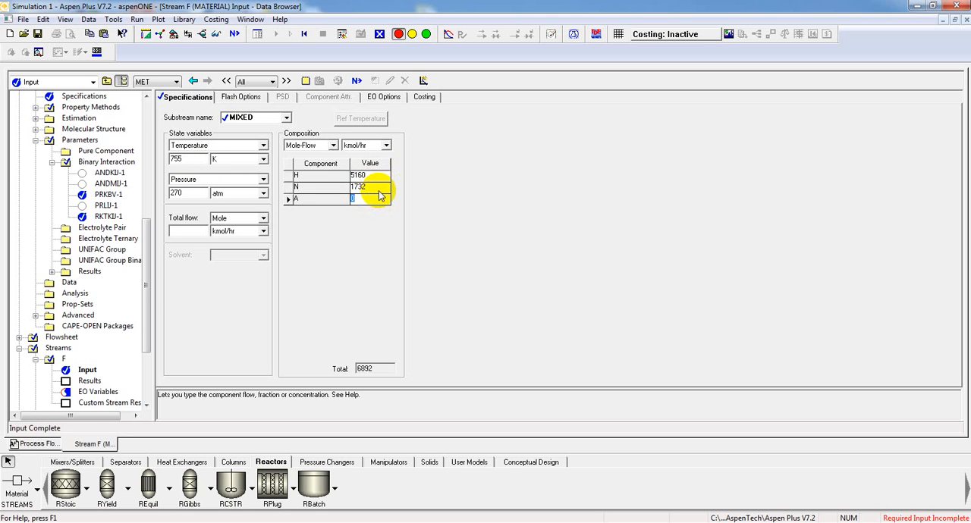
- Set the operating conditions of reactor B1 to a pressure of 270 atm and a temperature of 755 K
left_click(356, 81)
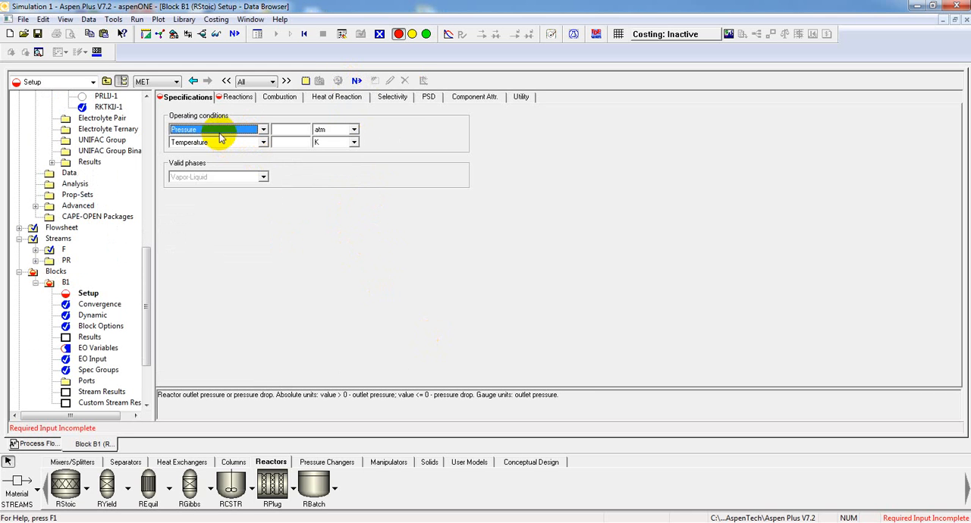
left_click(285, 128)
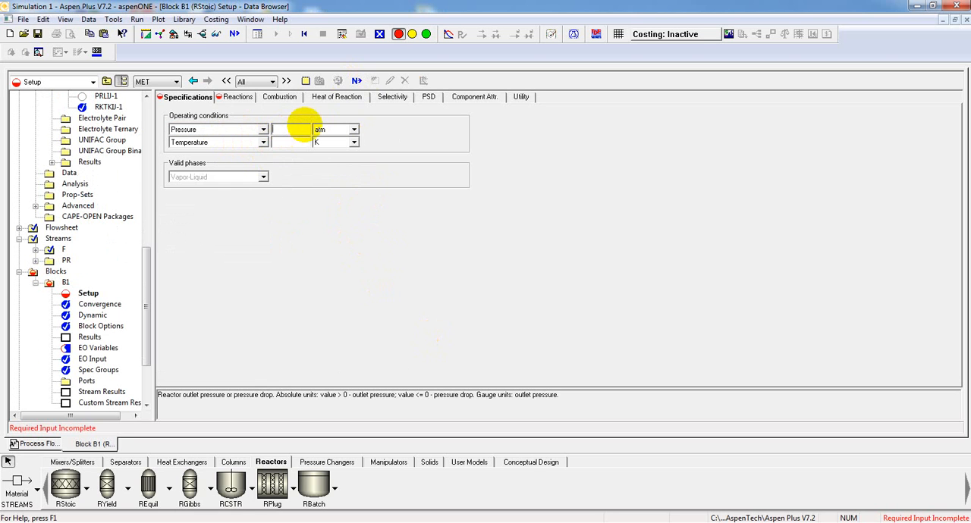
left_click(298, 141)
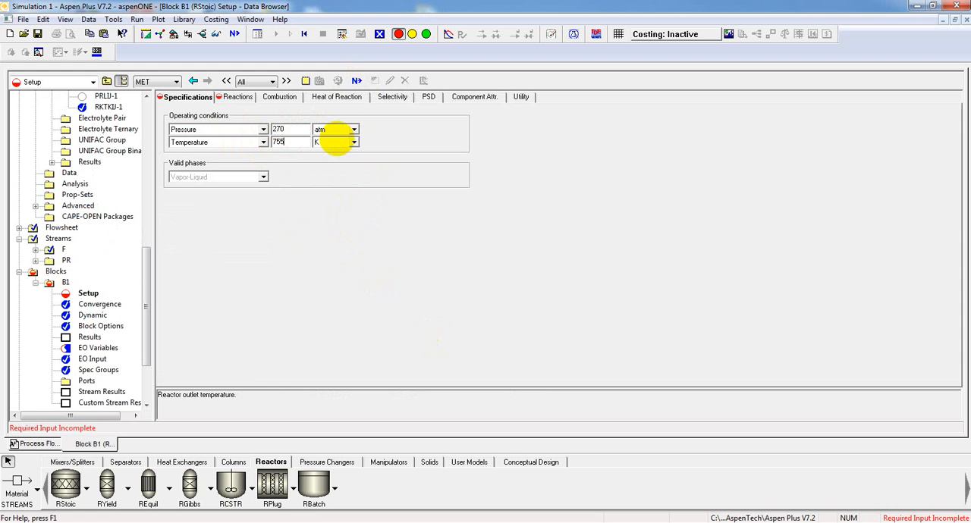
- Create a new reaction for reactor B1 with reactants N at coefficient -1 and H at coefficient -3
left_click(355, 81)
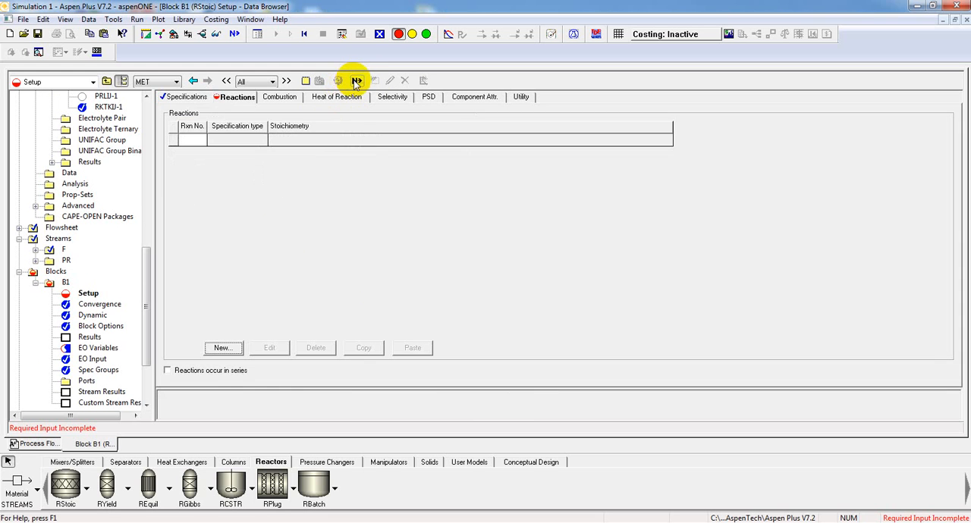
left_click(220, 349)
left_click(104, 144)
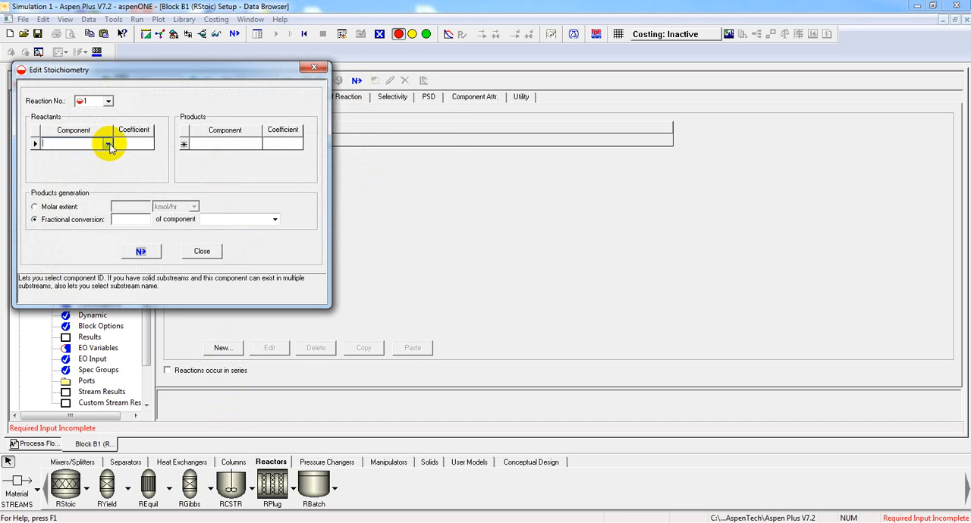
left_click(107, 145)
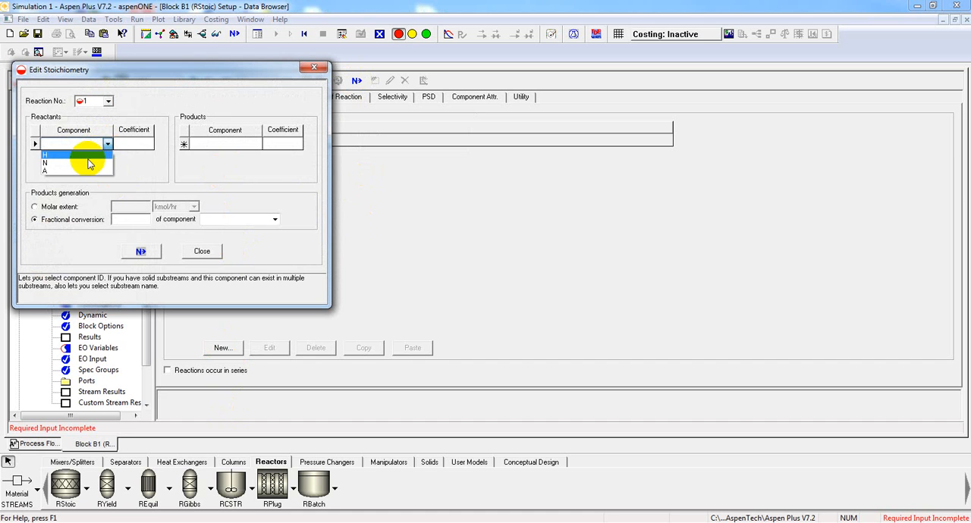
left_click(87, 163)
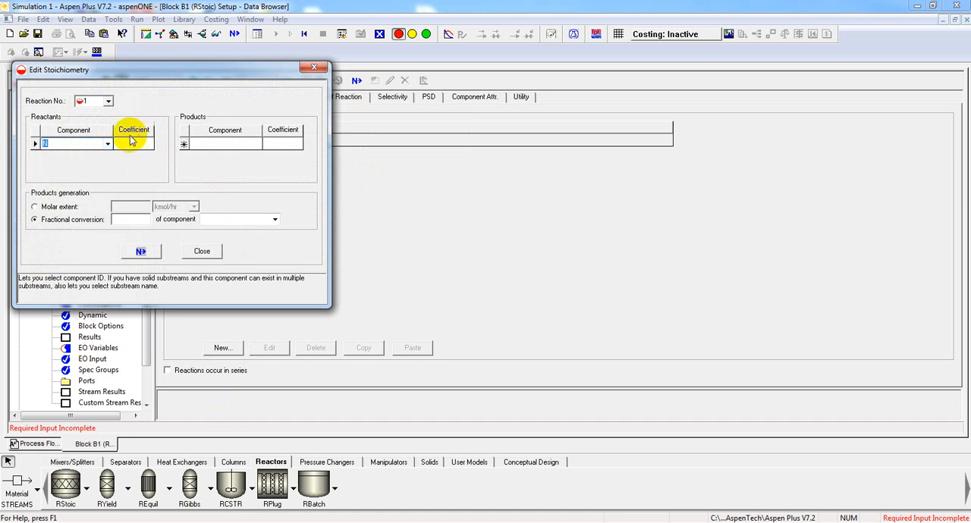
left_click(127, 146)
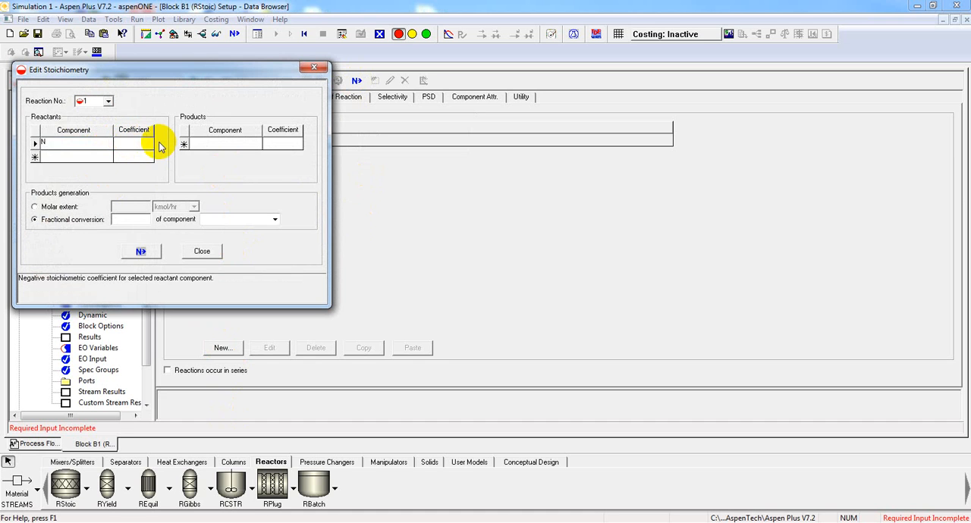
type("-1")
left_click(104, 156)
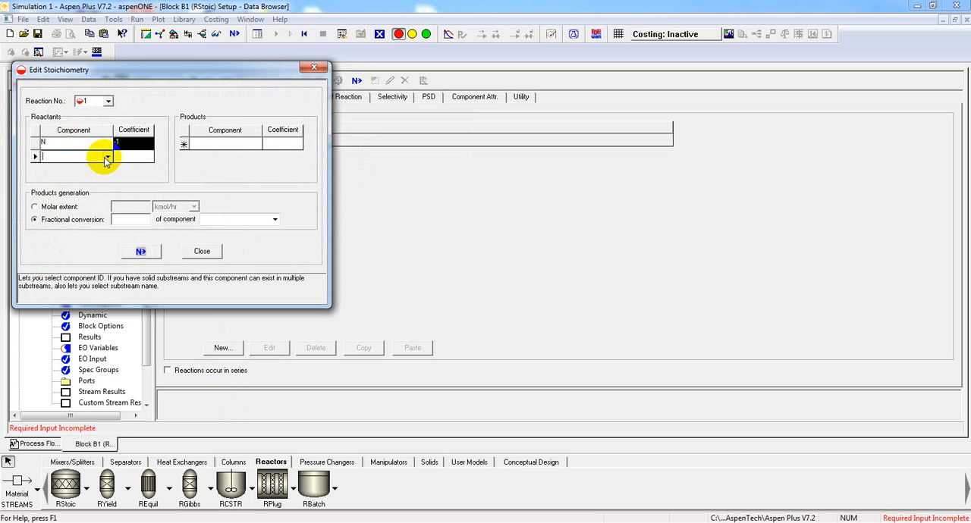
left_click(105, 158)
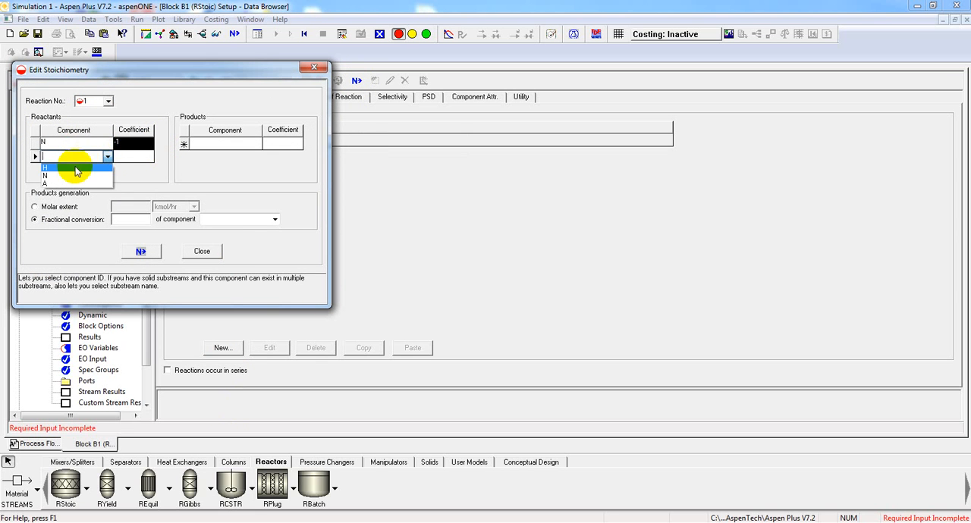
left_click(75, 169)
left_click(137, 154)
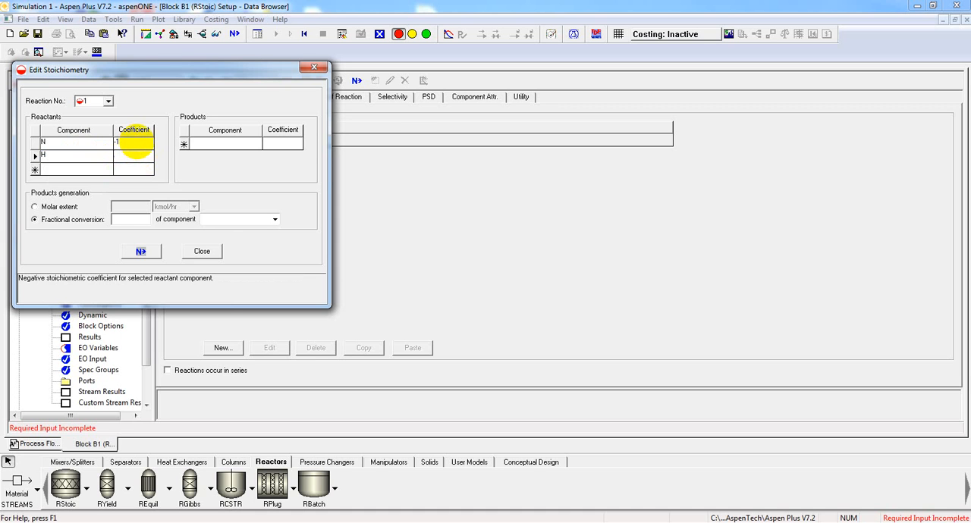
- Complete reaction 1 with product A at coefficient 2 and a fractional conversion of 0.4 of component N
left_click(249, 144)
left_click(256, 144)
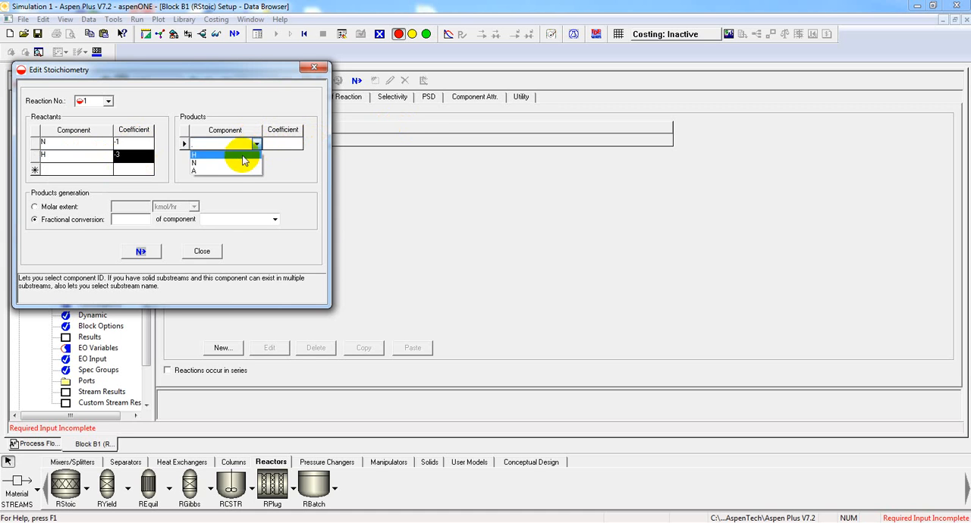
left_click(227, 172)
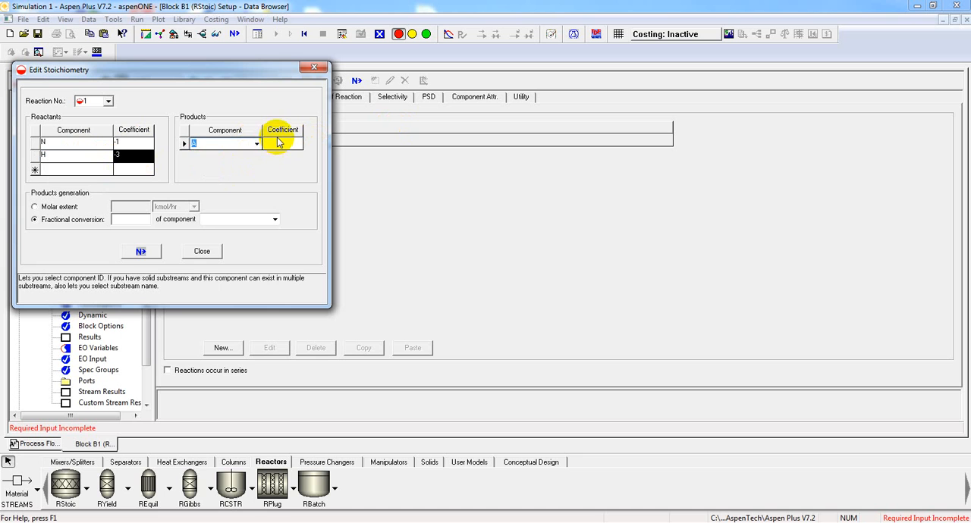
left_click(278, 143)
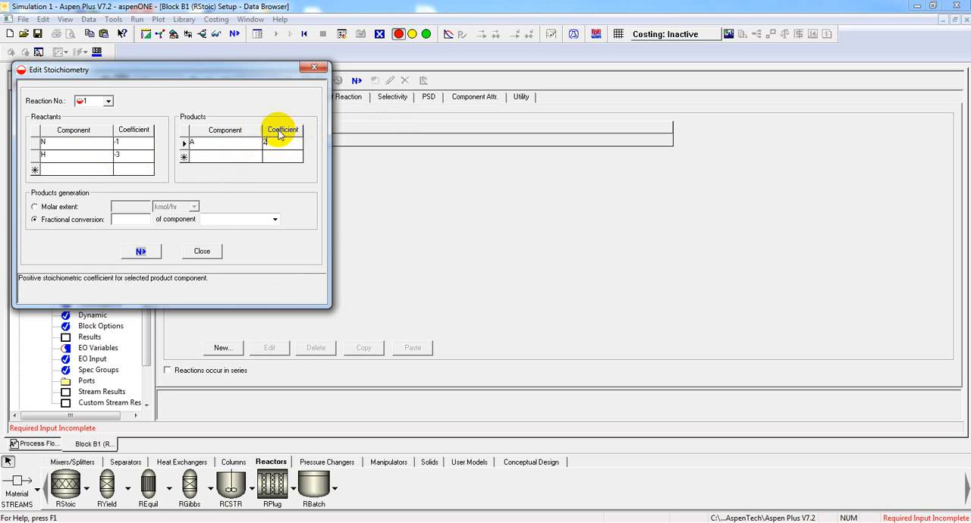
left_click(133, 220)
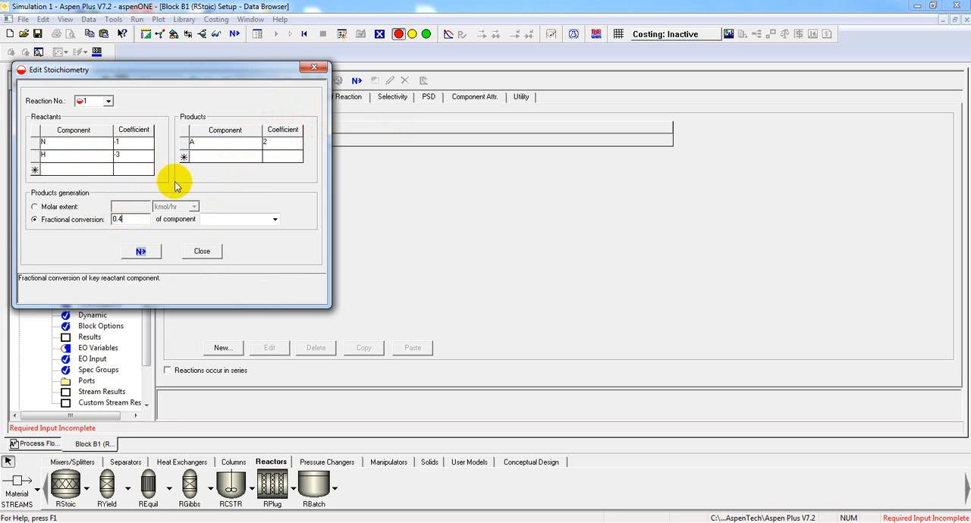
left_click(274, 219)
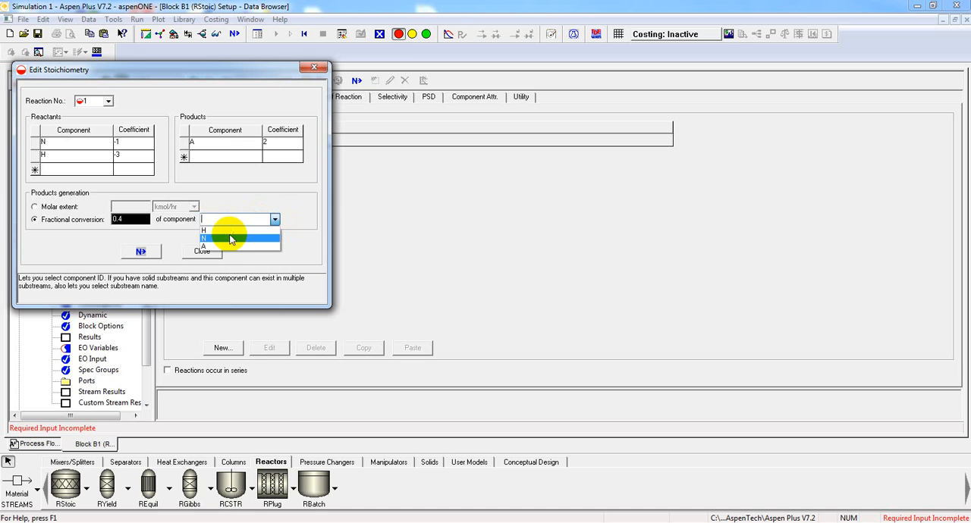
left_click(258, 232)
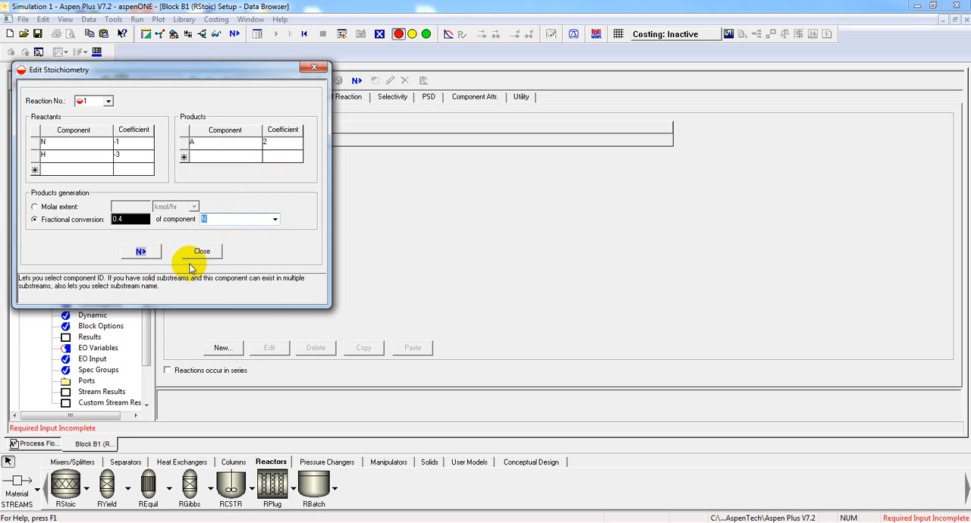
left_click(148, 253)
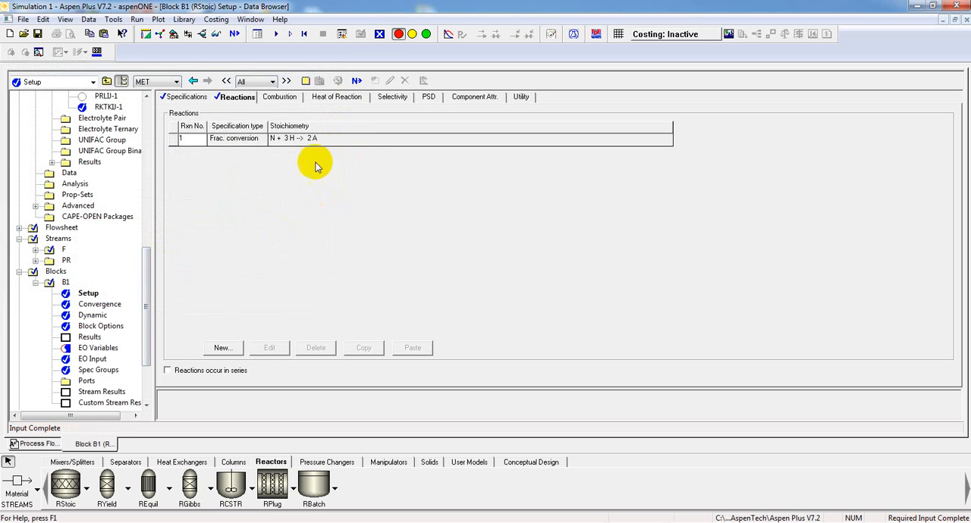
- Run the simulation and review the results summary for the streams and the run status
left_click(355, 81)
left_click(538, 324)
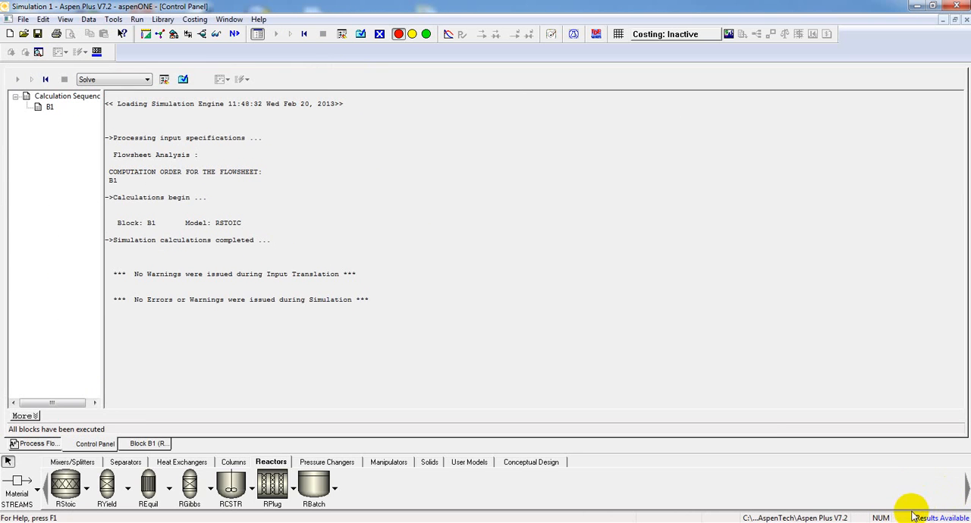
left_click(182, 79)
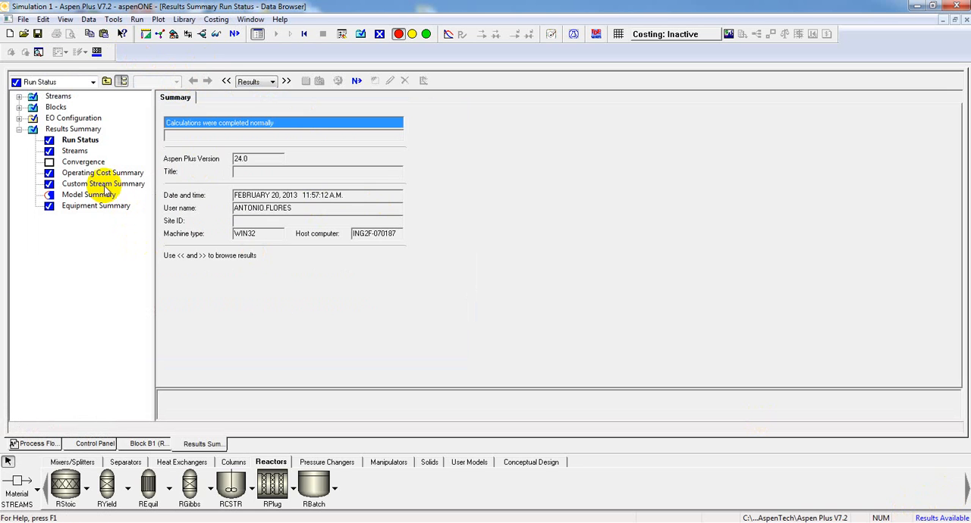
left_click(84, 151)
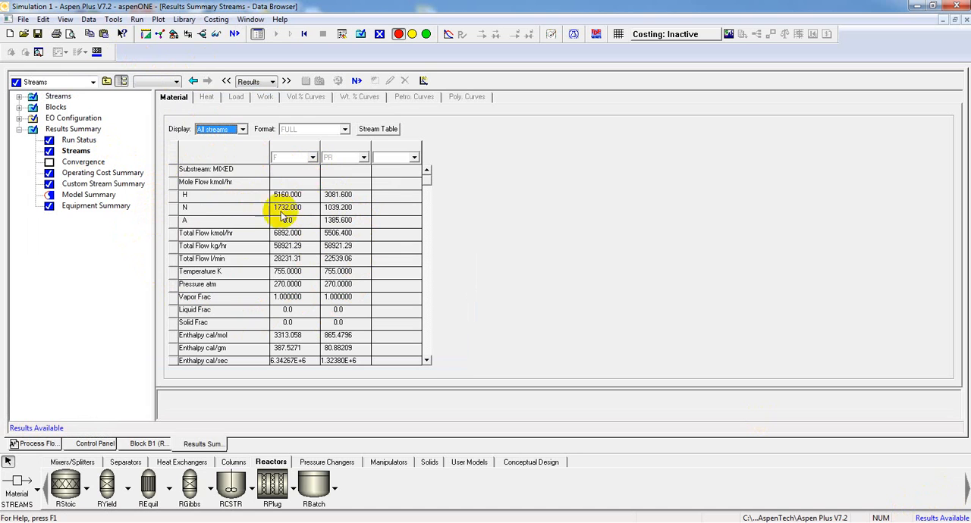
left_click(76, 140)
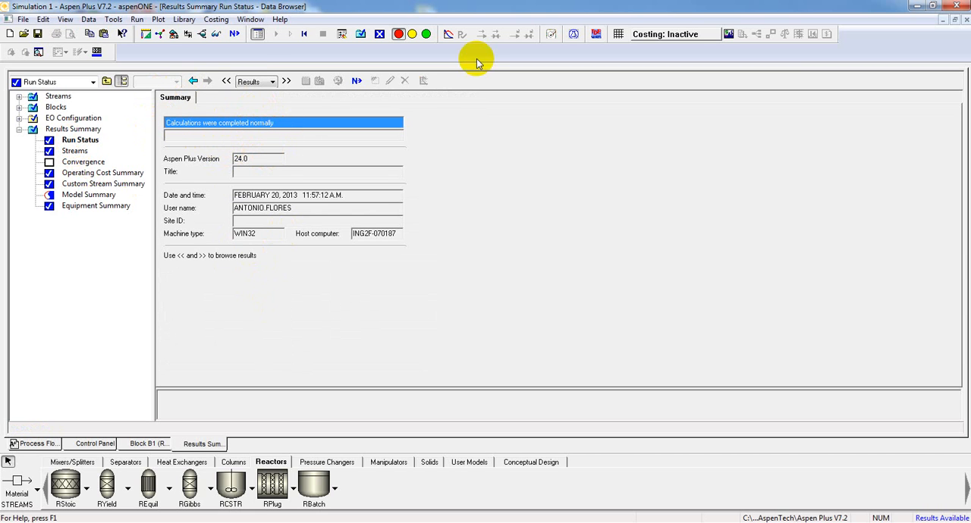
- Place a Sep2 separator block on the process flowsheet, beside the outlet of reactor B1
left_click(37, 444)
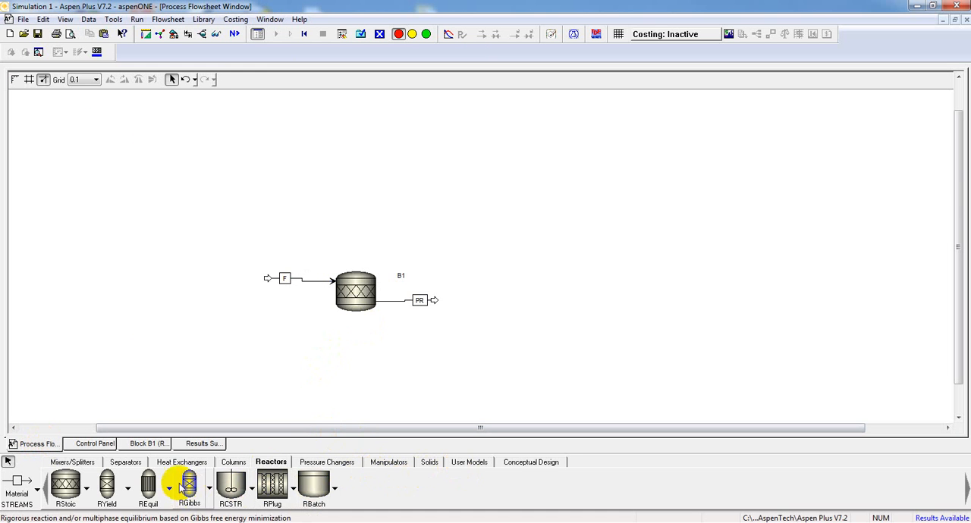
left_click(125, 463)
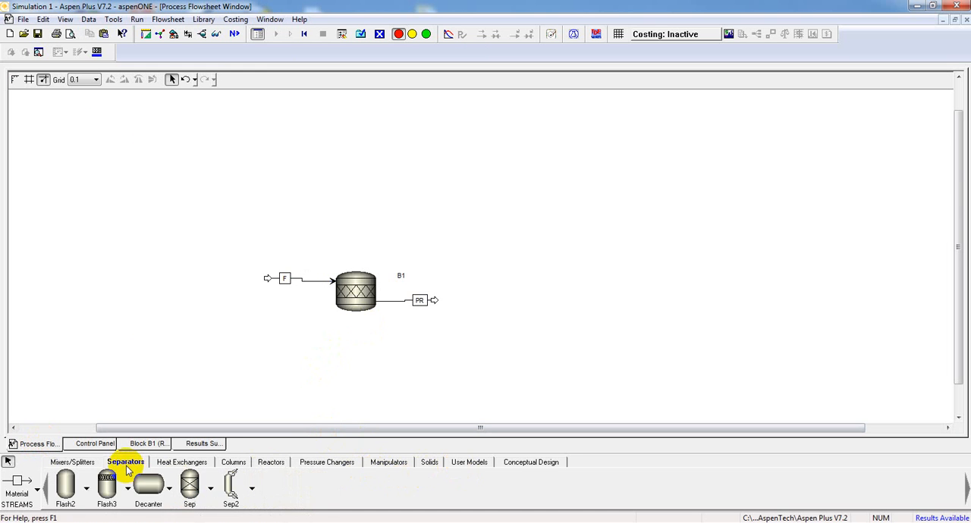
left_click(231, 495)
left_click(477, 297)
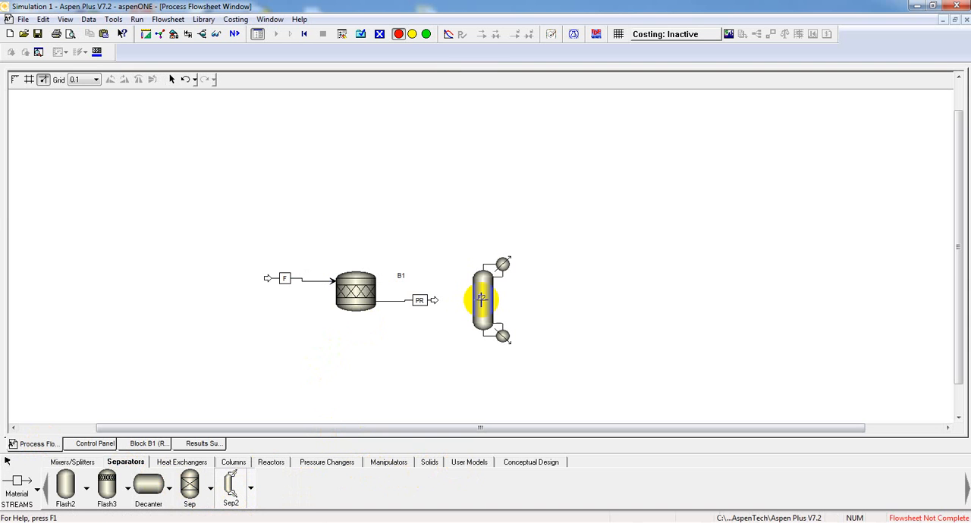
right_click(442, 343)
- Reconnect the destination of reactor outlet stream PR to the feed port of separator B2
right_click(433, 303)
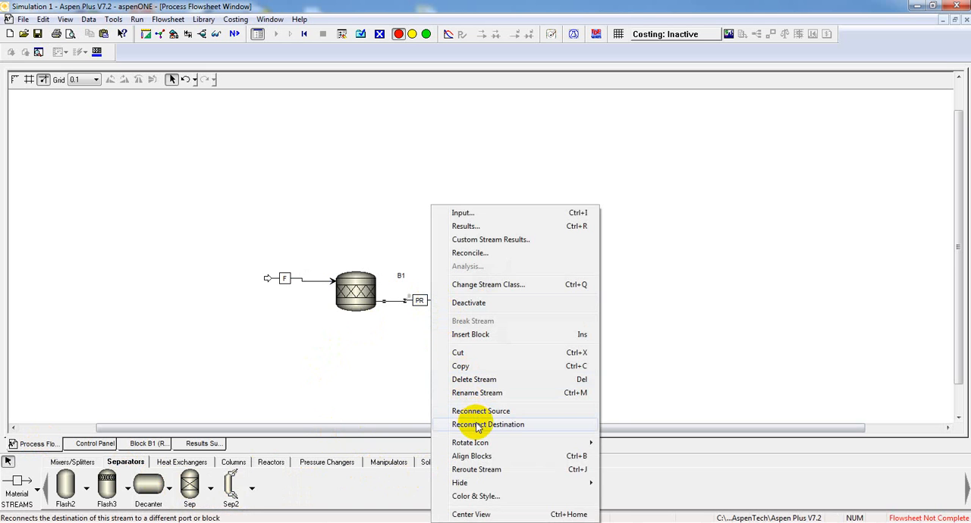
left_click(476, 425)
left_click(468, 301)
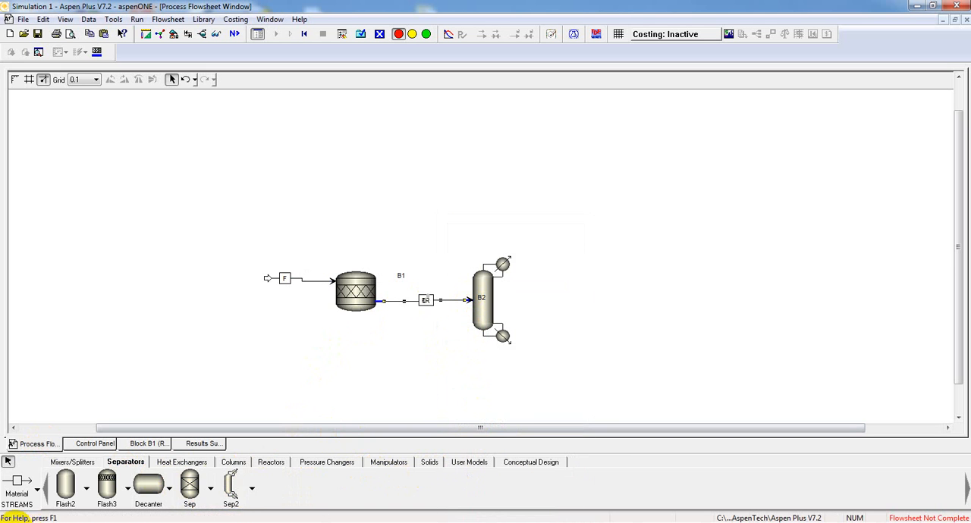
- Draw material outlet streams from the overhead and bottom ports of separator B2
left_click(16, 485)
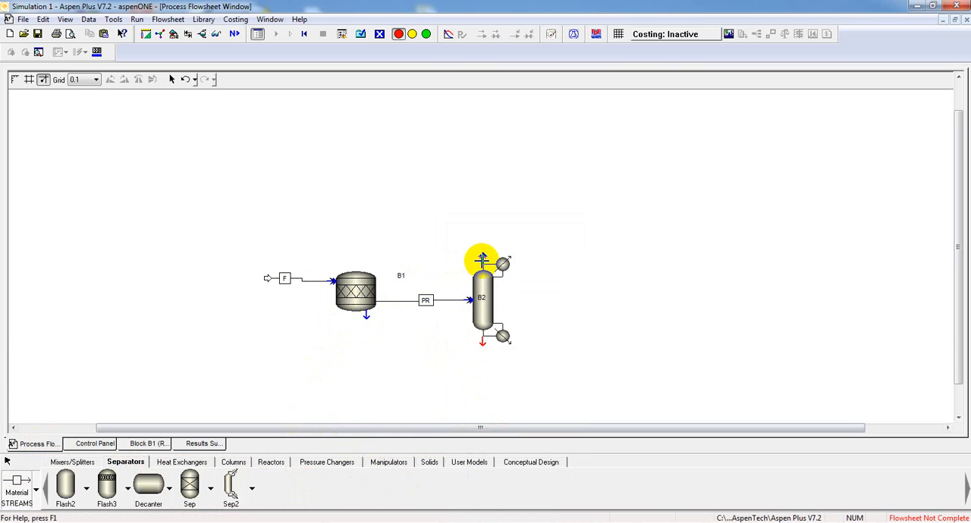
left_click(482, 260)
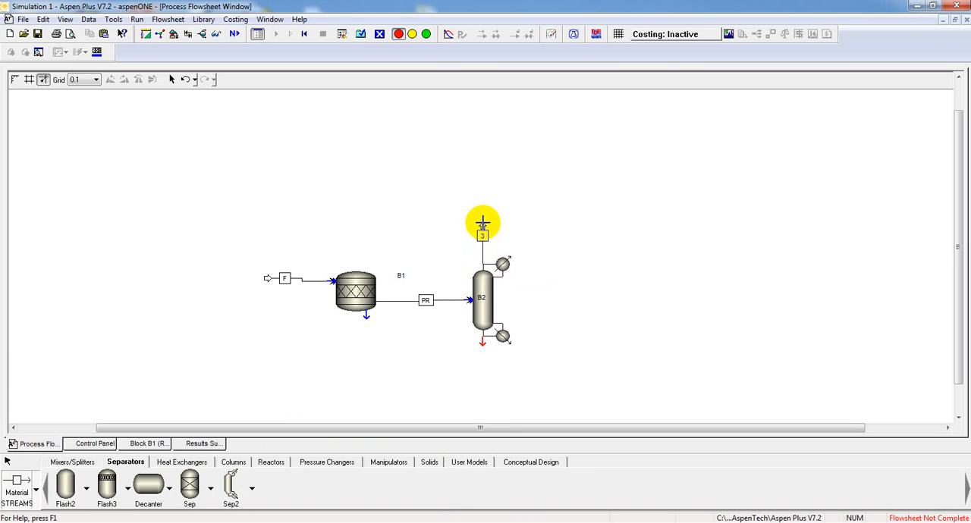
left_click(482, 222)
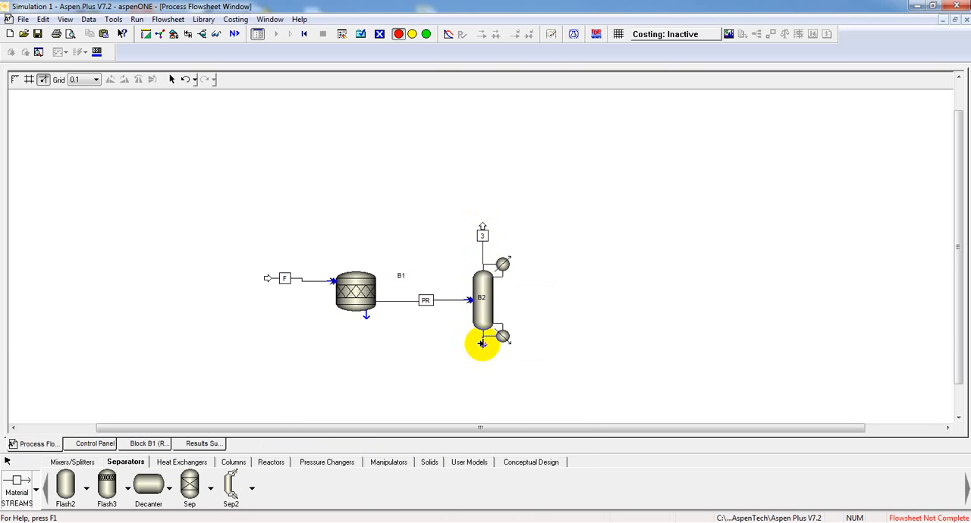
left_click(481, 340)
left_click(529, 366)
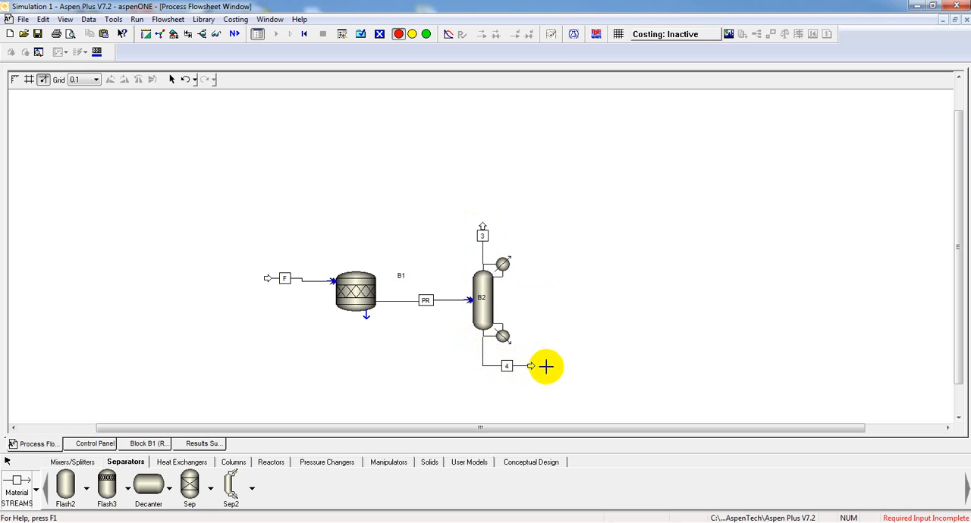
- Rename separator B2's overhead outlet stream to V and its bottom outlet stream to L
right_click(484, 239)
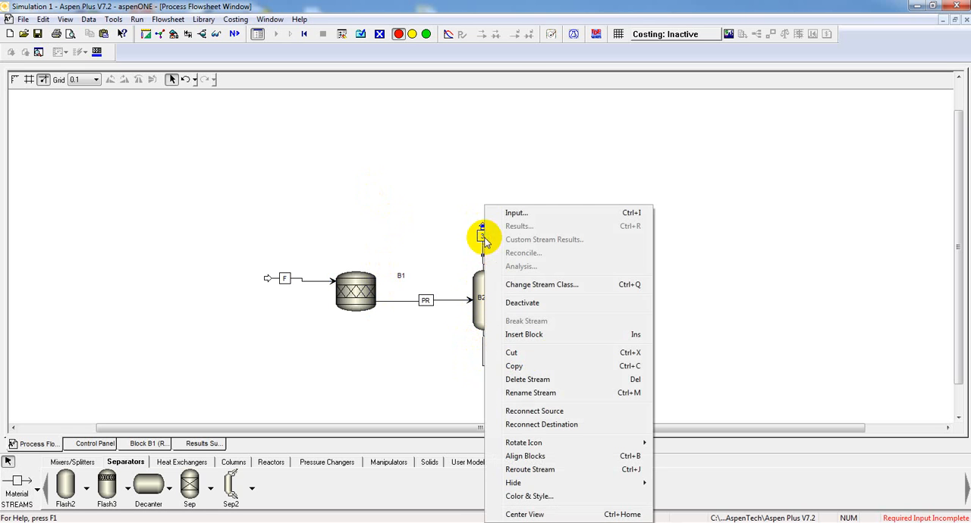
left_click(540, 393)
type("V")
key("Return")
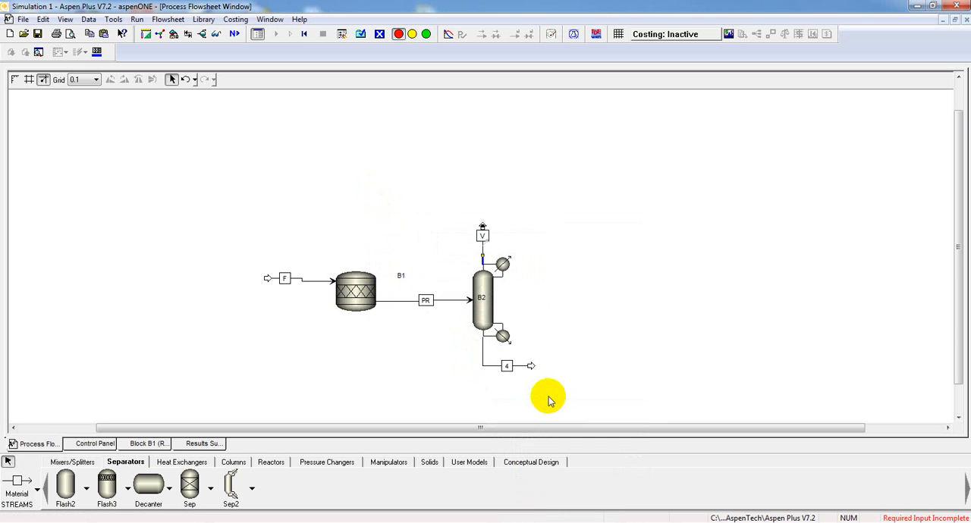
left_click(536, 398)
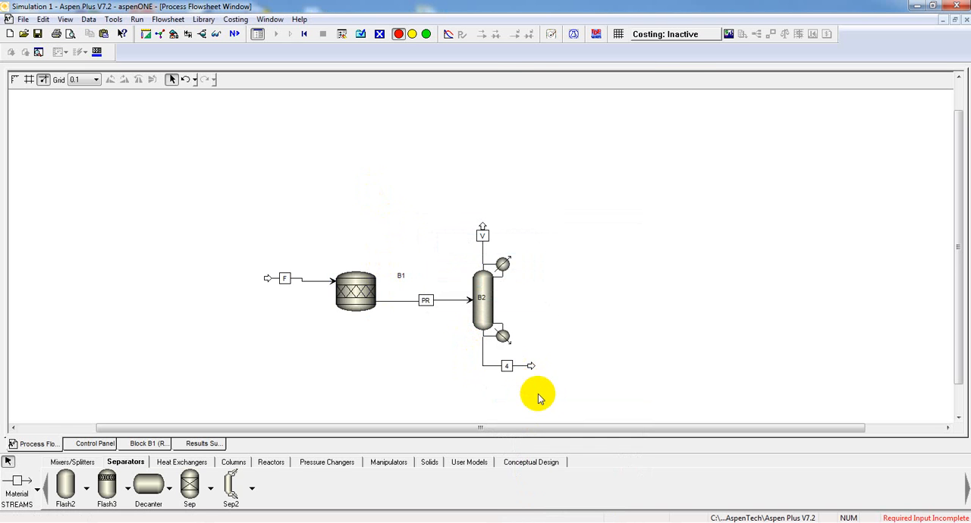
right_click(508, 369)
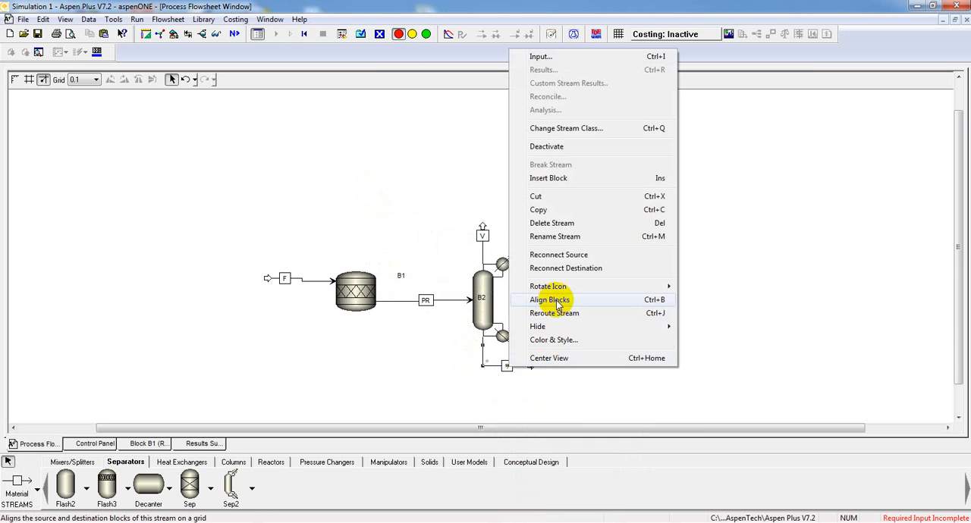
left_click(560, 237)
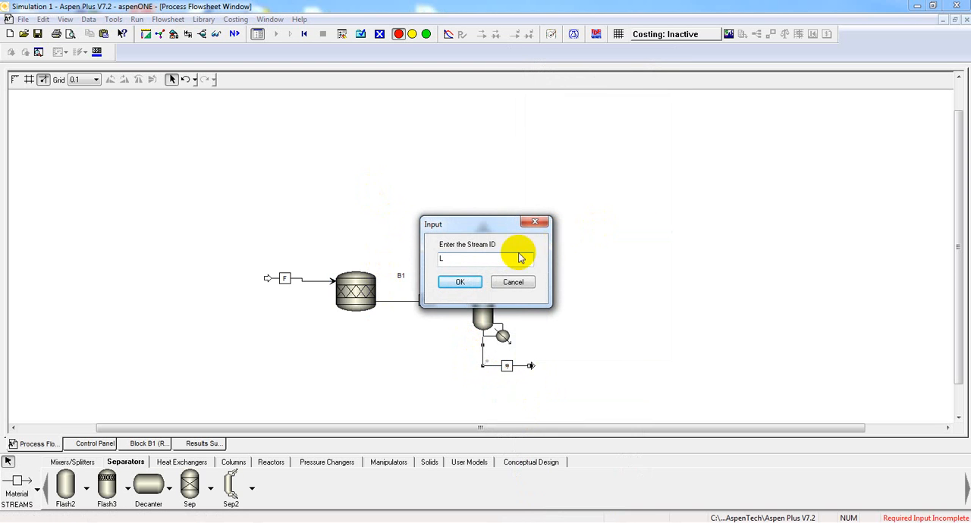
left_click(462, 282)
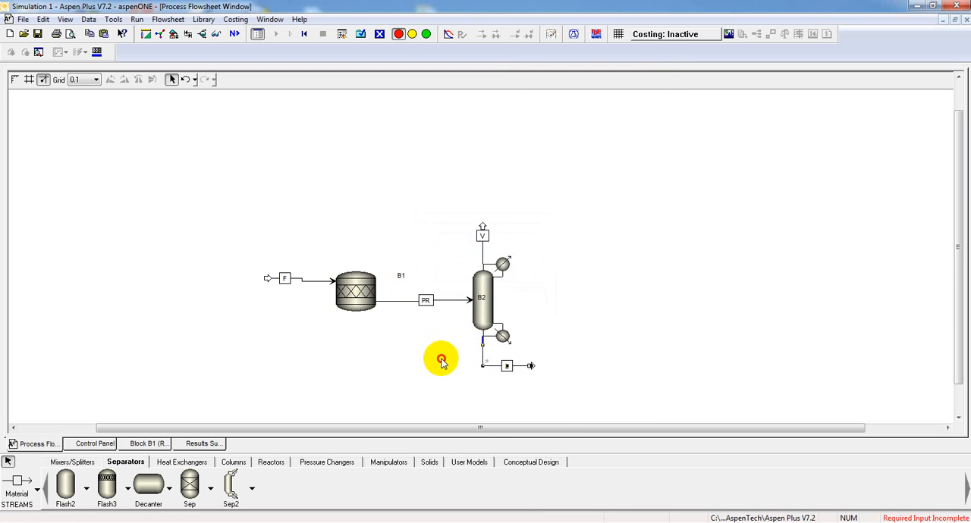
- Rename separator block B2 to SEP
right_click(479, 313)
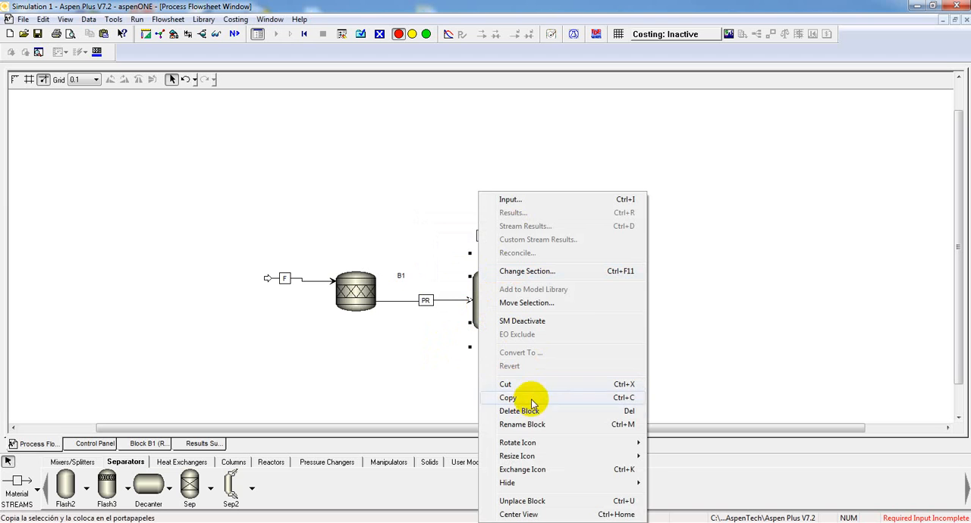
left_click(540, 425)
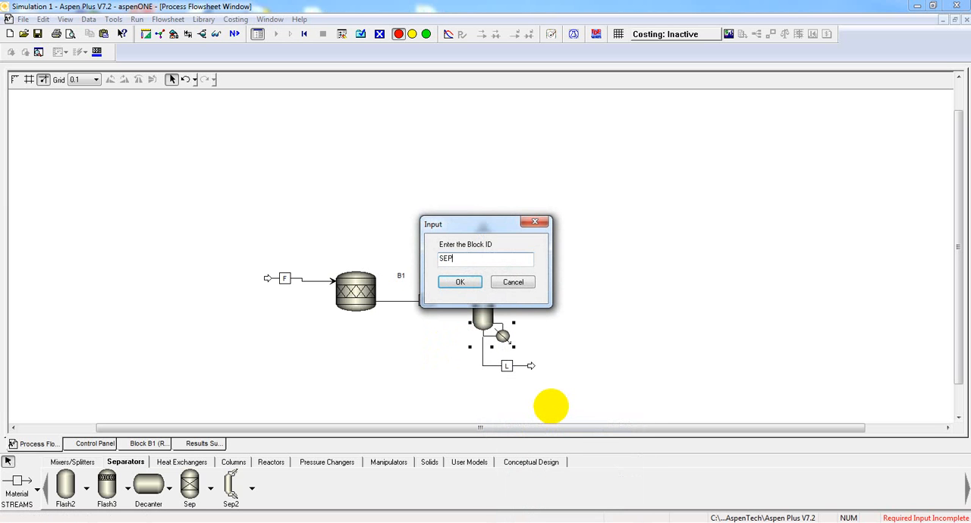
left_click(459, 282)
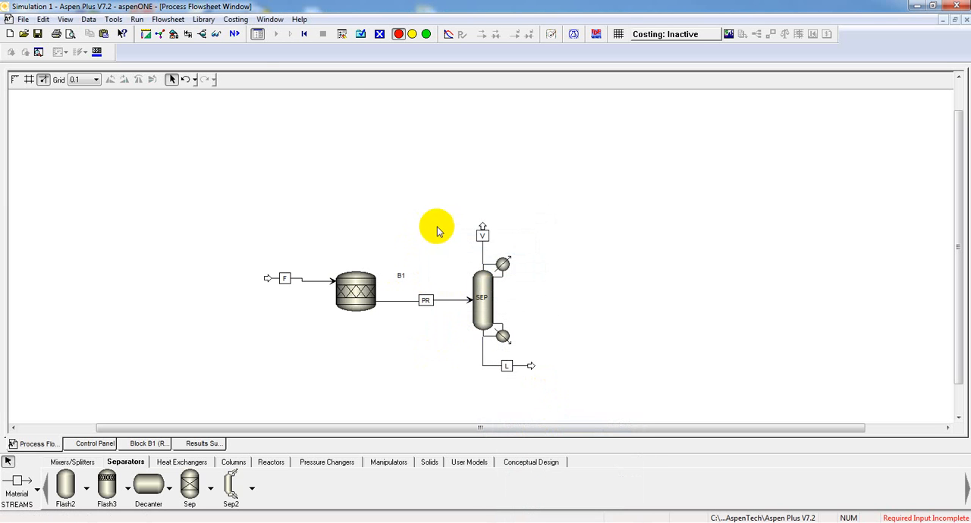
- Specify SEP's split fractions for outlet stream V as 0.99 for H, 0.99 for N and 0.01 for A
left_click(235, 35)
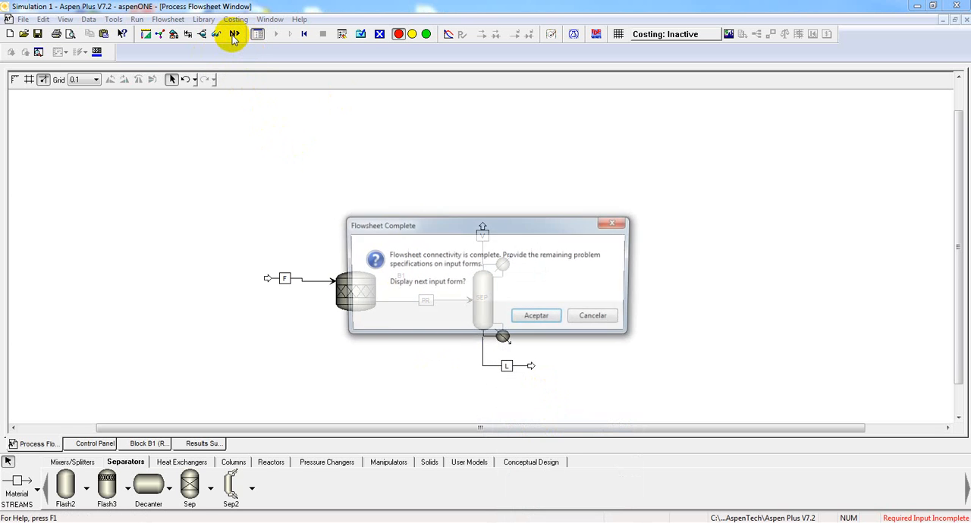
left_click(555, 320)
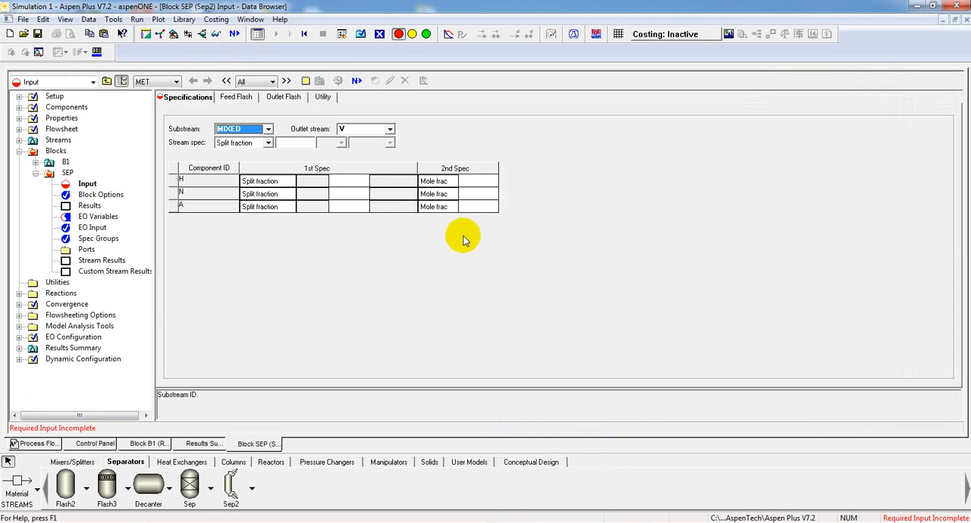
left_click(356, 182)
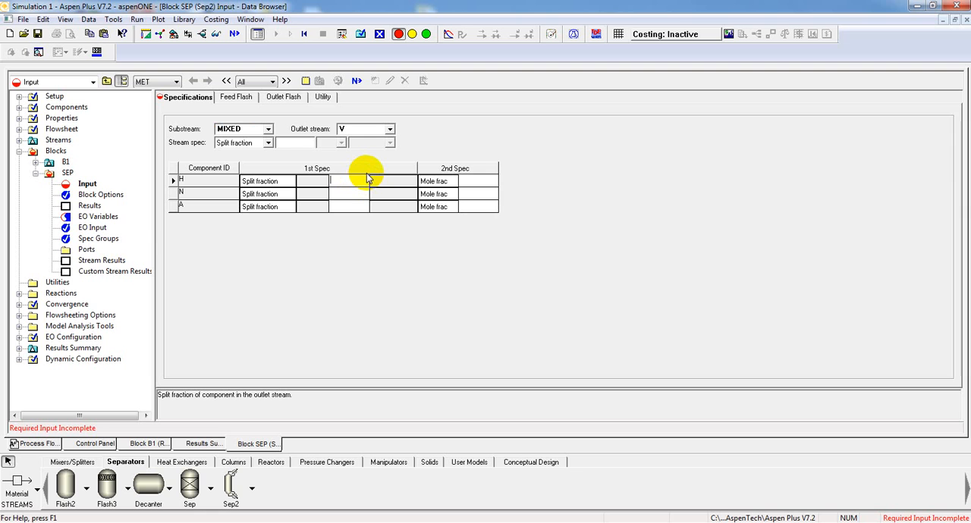
type("0.99")
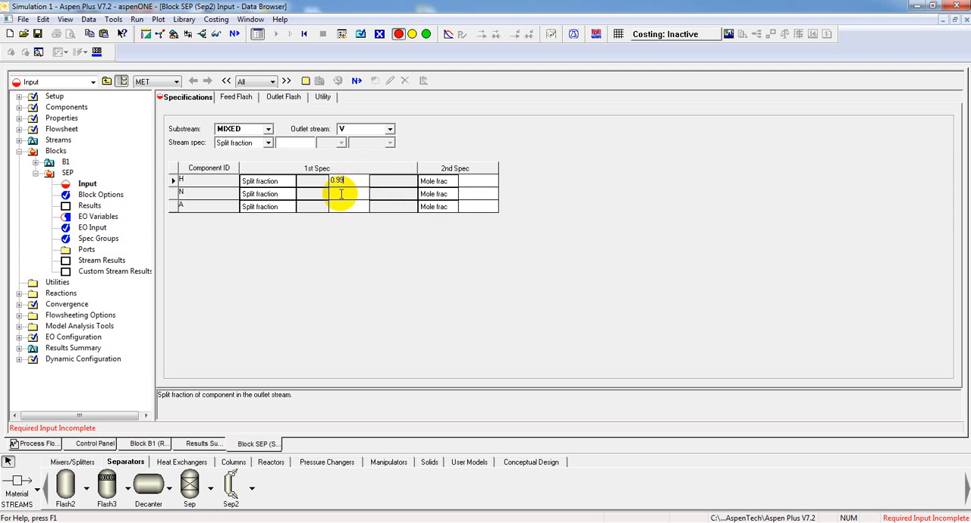
left_click(347, 194)
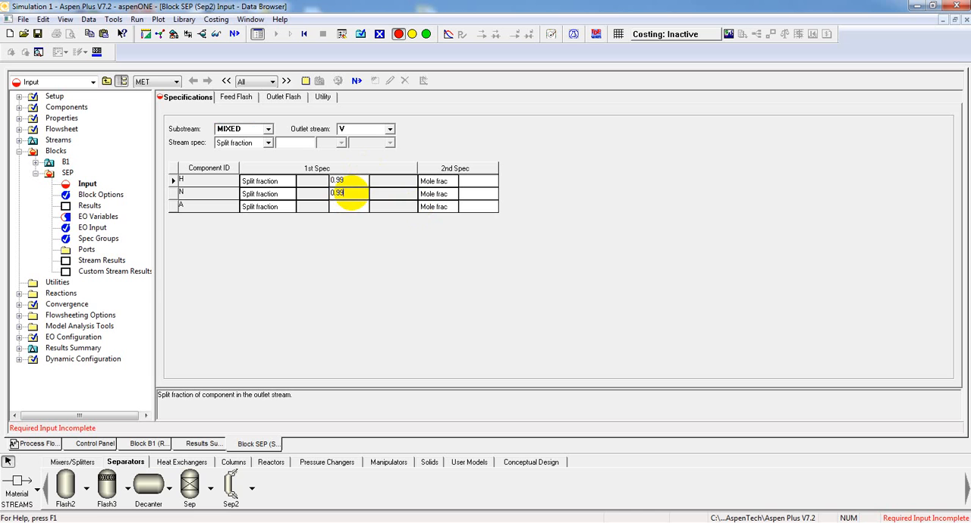
left_click(358, 207)
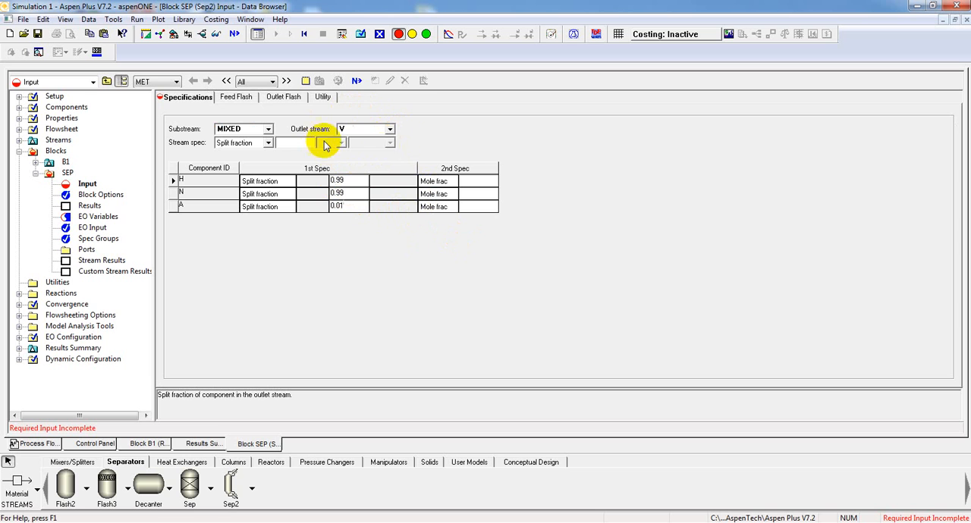
left_click(389, 131)
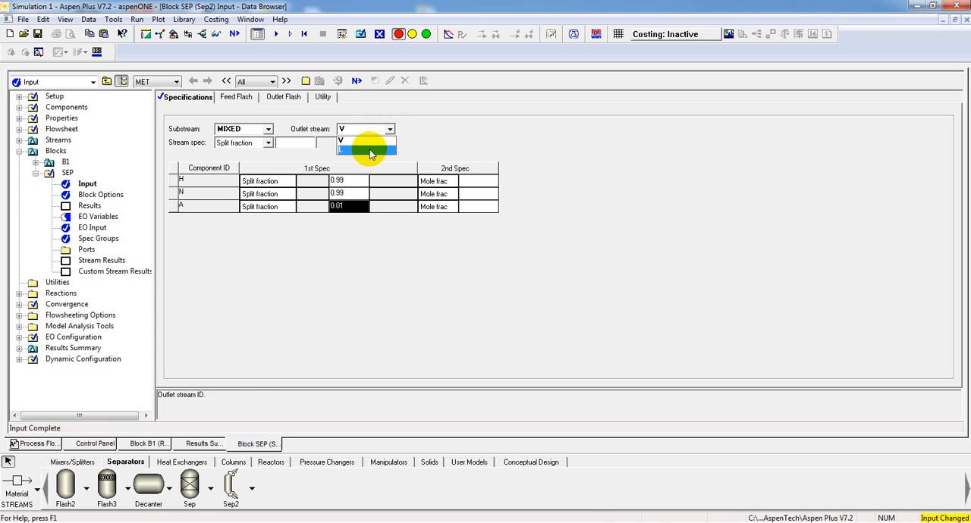
left_click(371, 145)
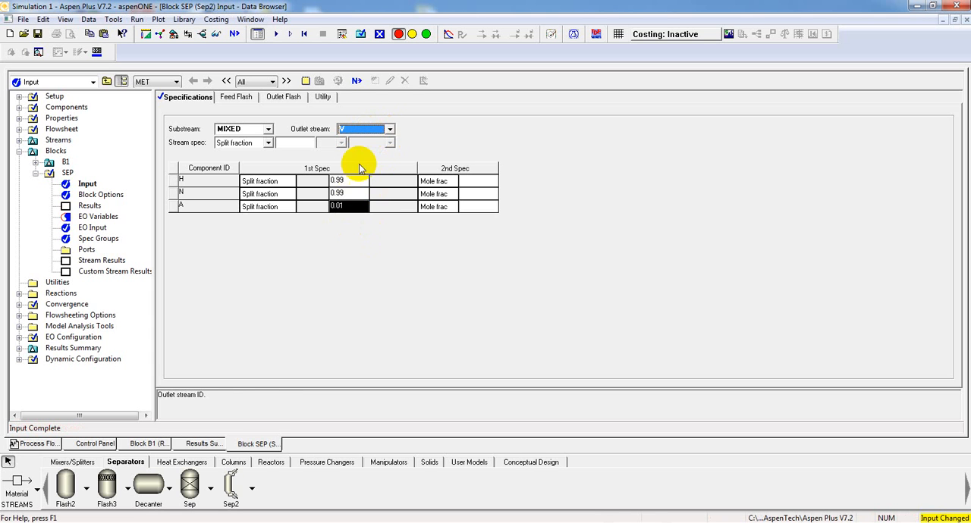
left_click(335, 206)
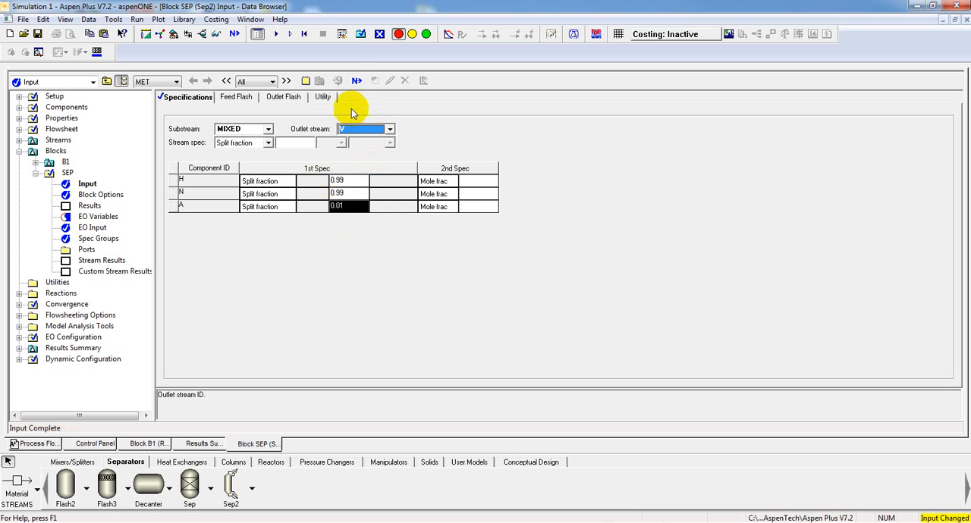
- Run the simulation with the separator and display the stream results for all streams
left_click(358, 85)
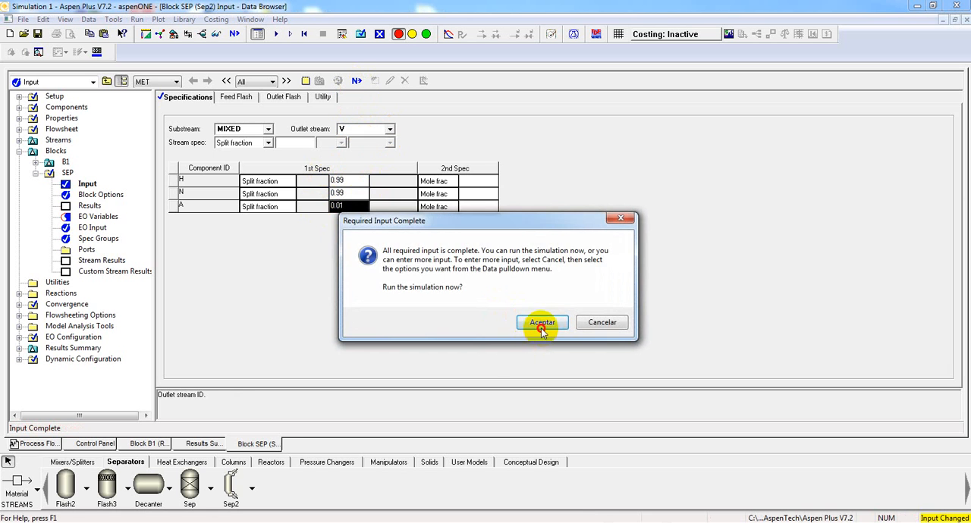
left_click(537, 321)
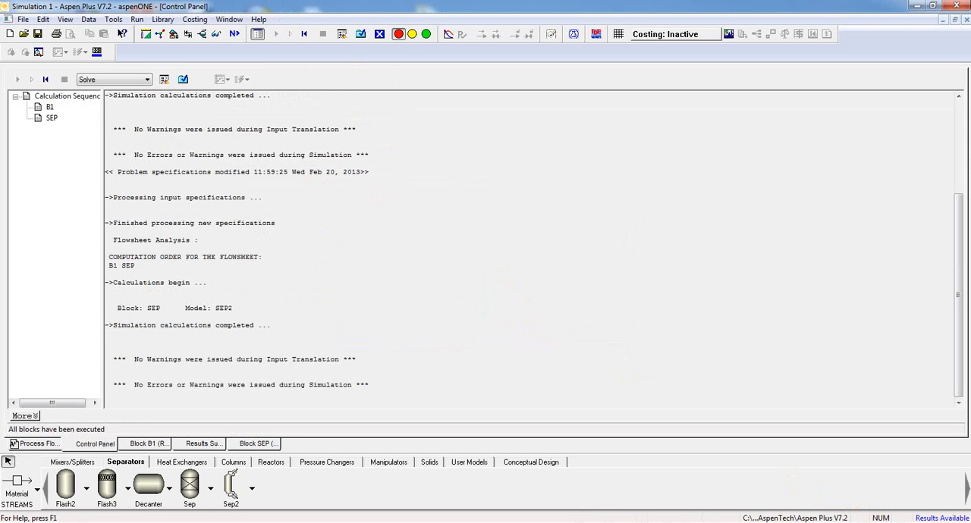
left_click(183, 80)
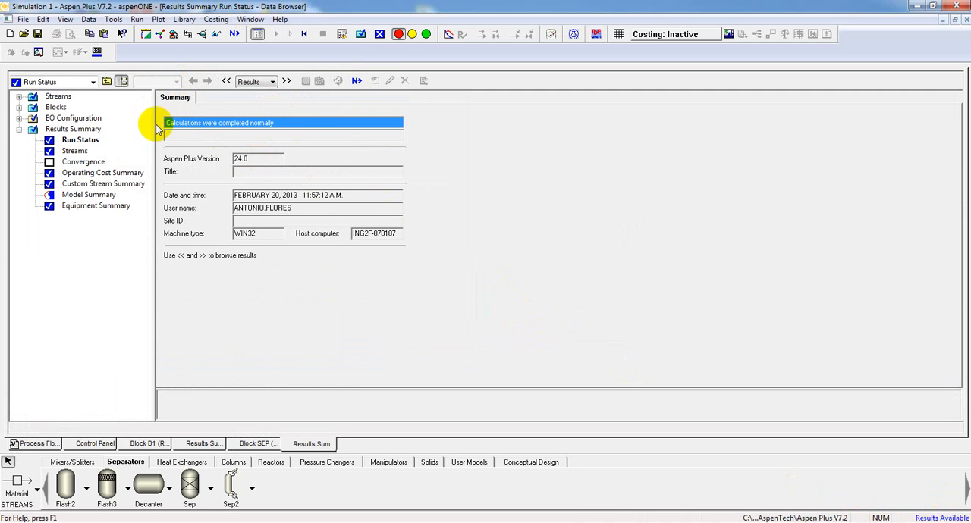
left_click(75, 151)
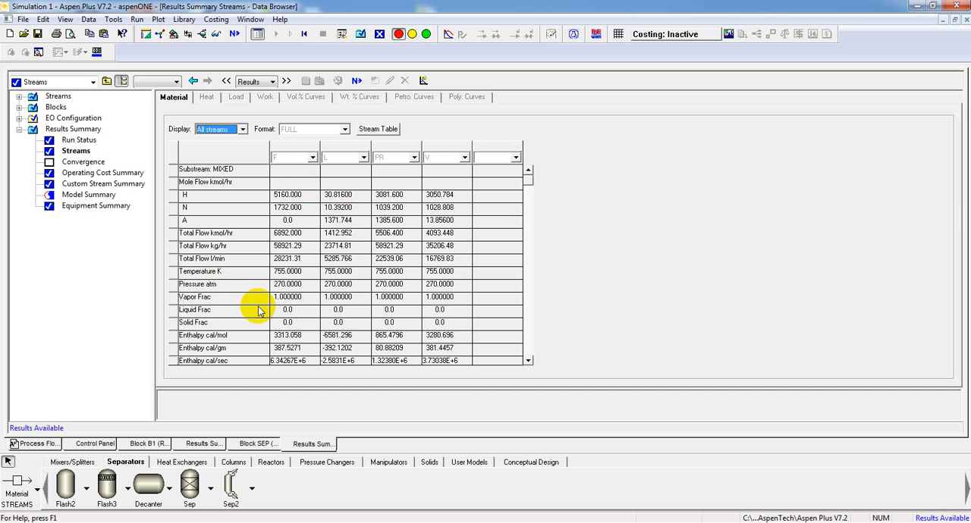
- Place an FSplit block on the process flowsheet above separator outlet stream V
left_click(31, 444)
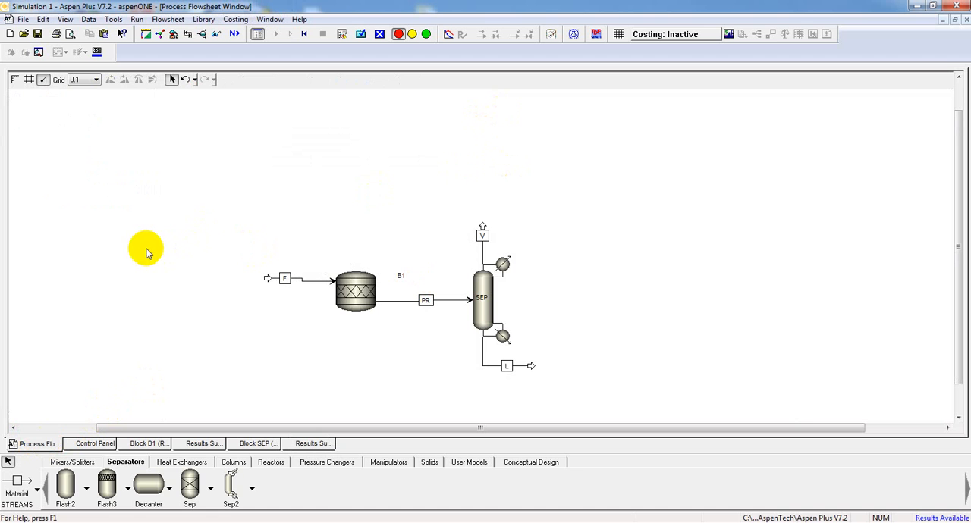
left_click(56, 461)
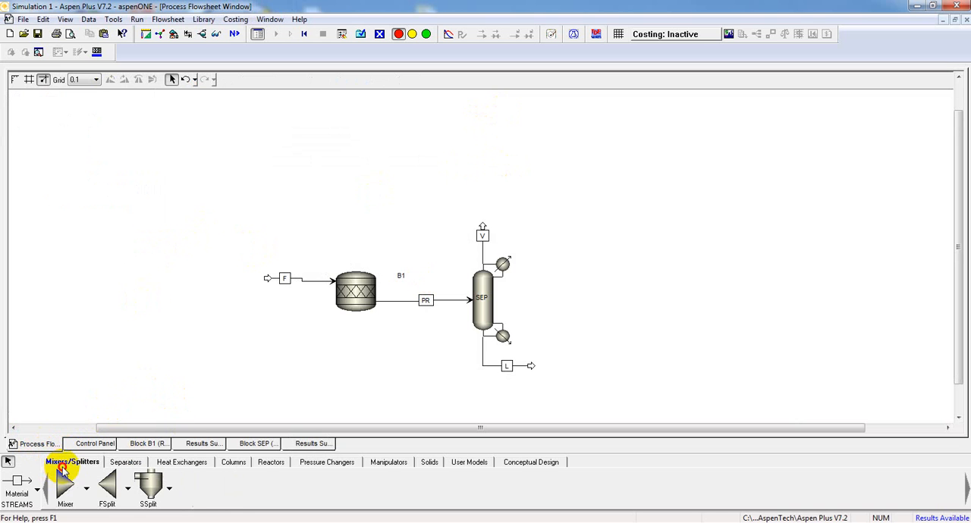
left_click(107, 485)
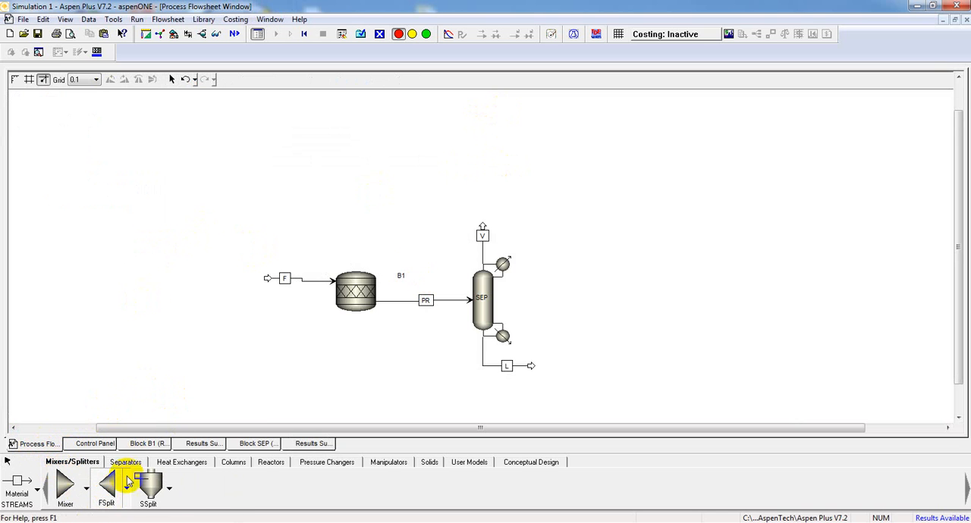
left_click(477, 176)
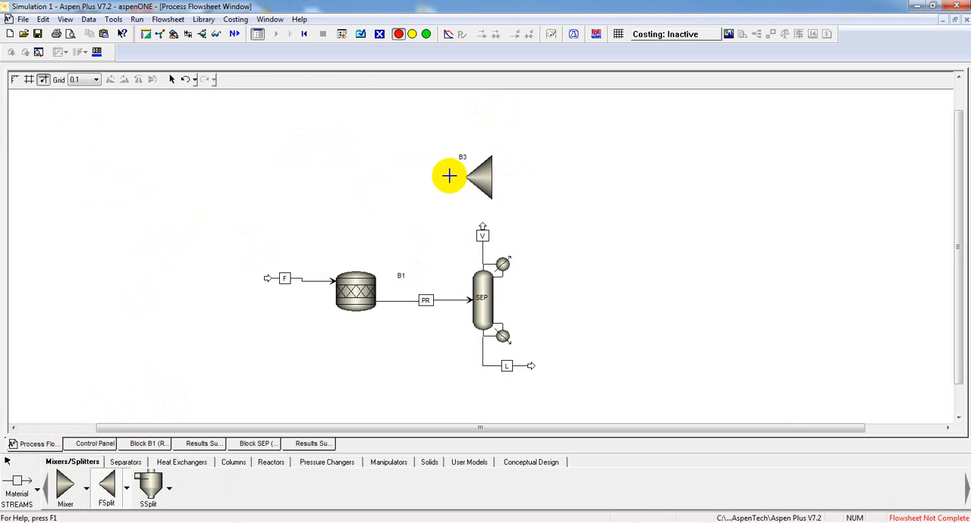
right_click(449, 176)
- Rotate splitter B3's icon a quarter turn so its inlet tip points down toward stream V
left_click(483, 181)
right_click(483, 181)
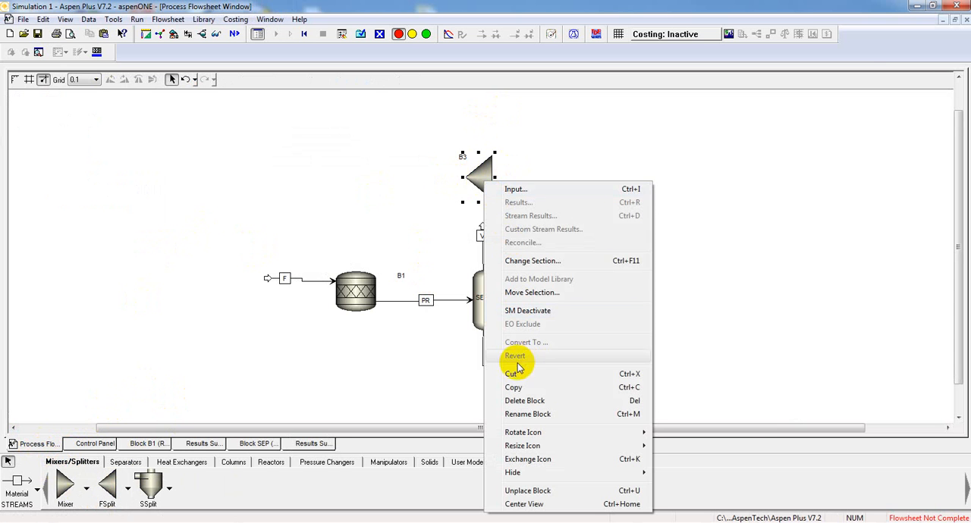
mouse_move(565, 431)
left_click(686, 431)
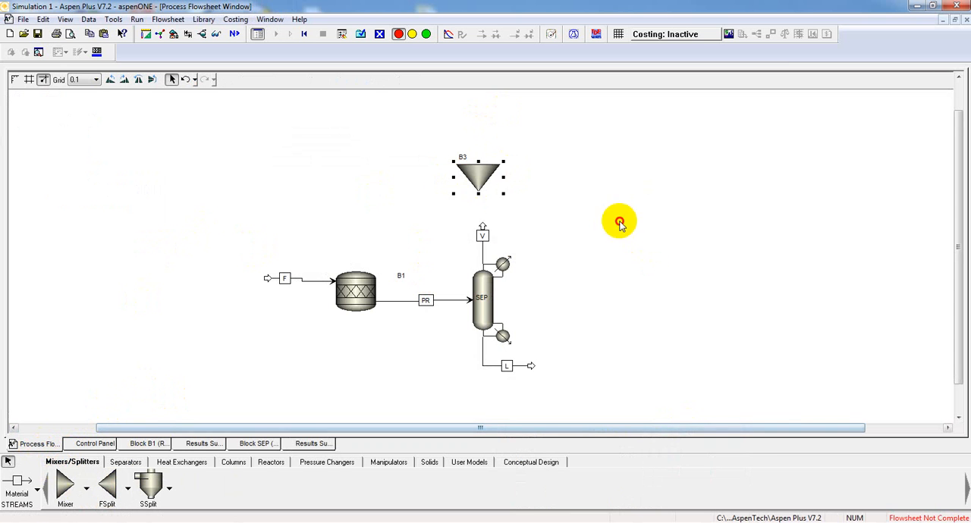
left_click(620, 222)
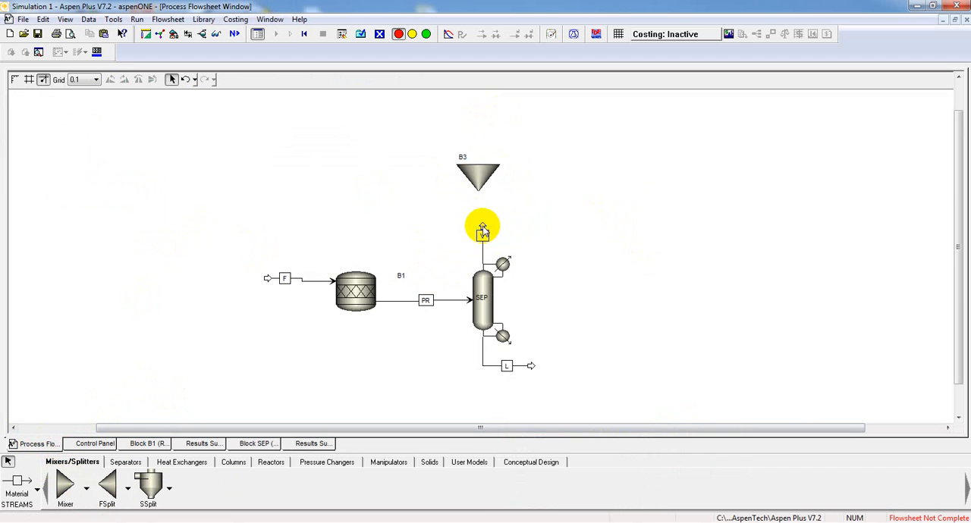
- Reconnect the destination of stream V to the feed port of splitter B3
right_click(483, 229)
left_click(548, 427)
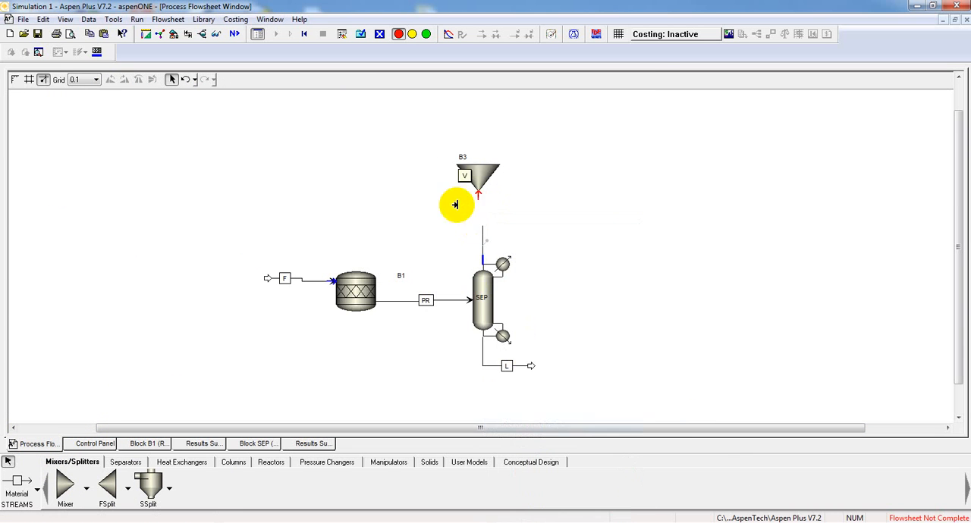
left_click(477, 195)
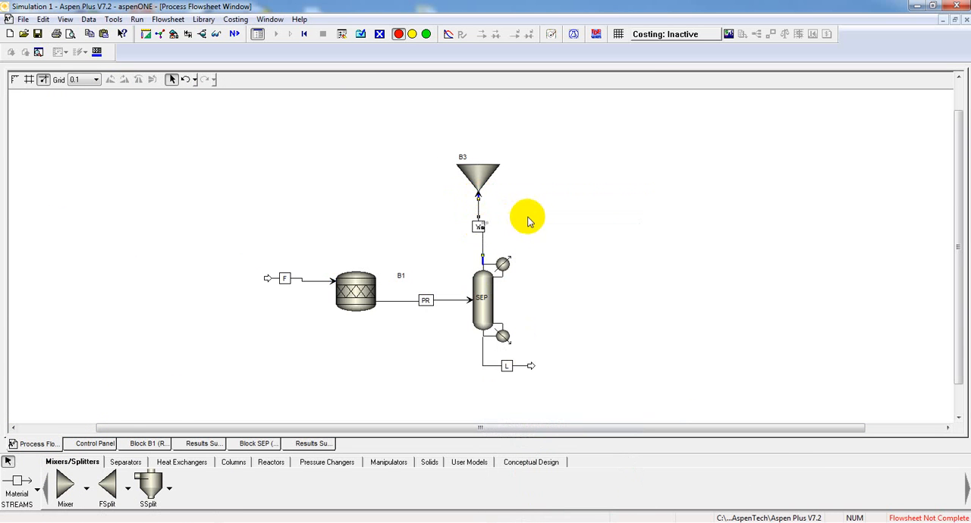
- Draw two material outlet streams from splitter B3, one leading left and one leading right
left_click(18, 482)
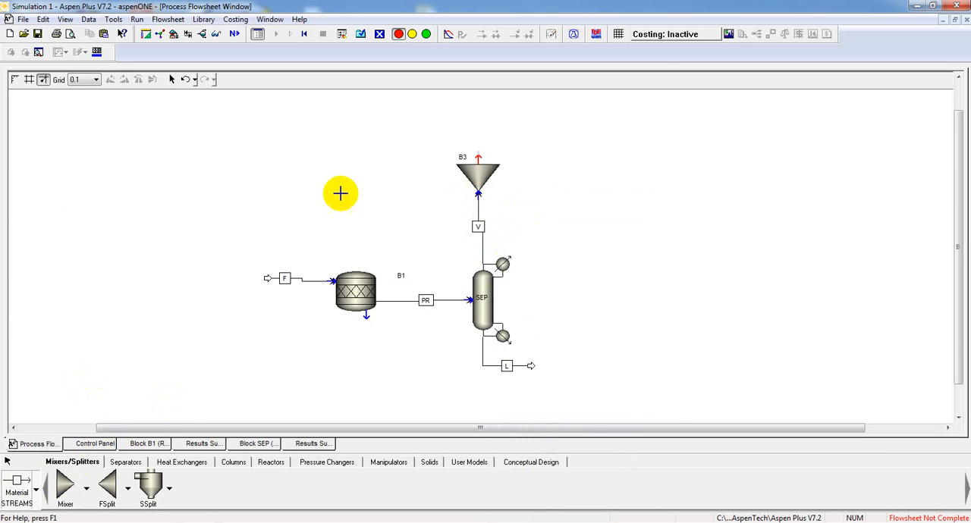
left_click(477, 156)
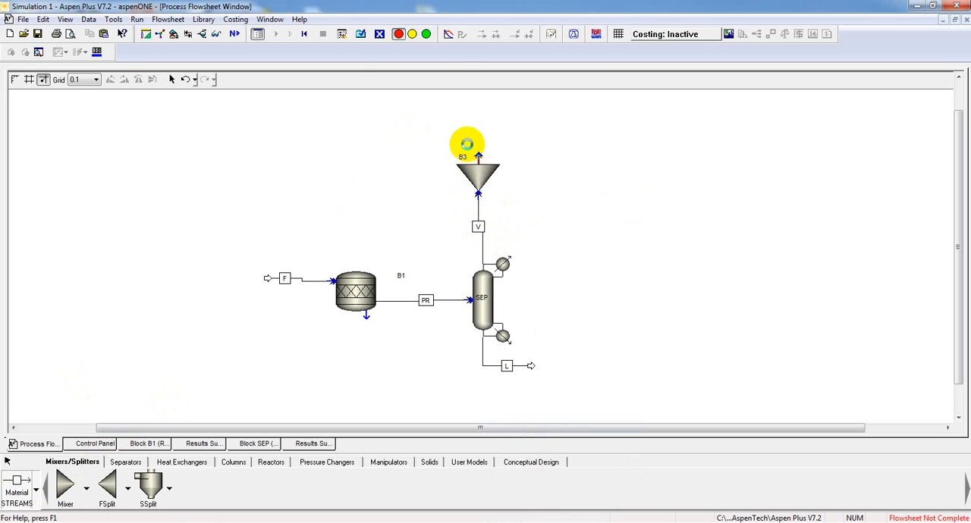
left_click(398, 140)
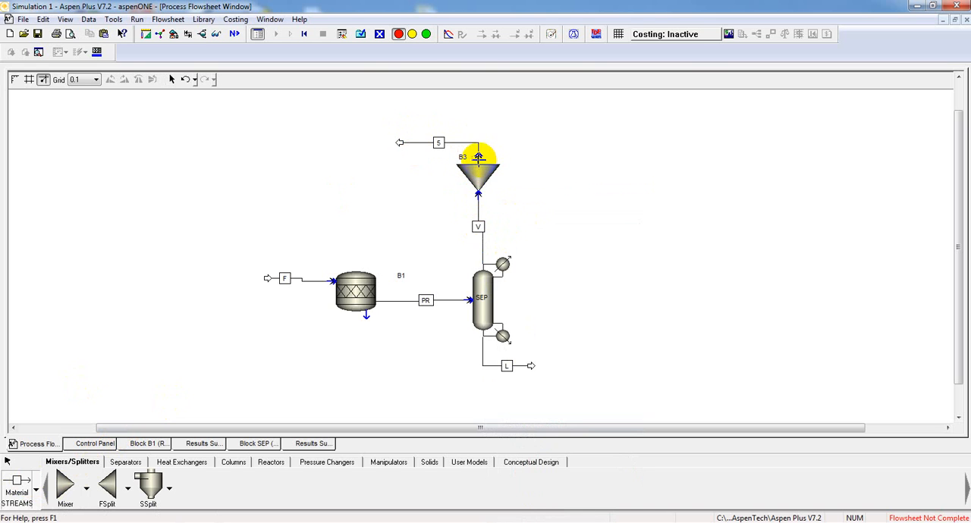
left_click(477, 156)
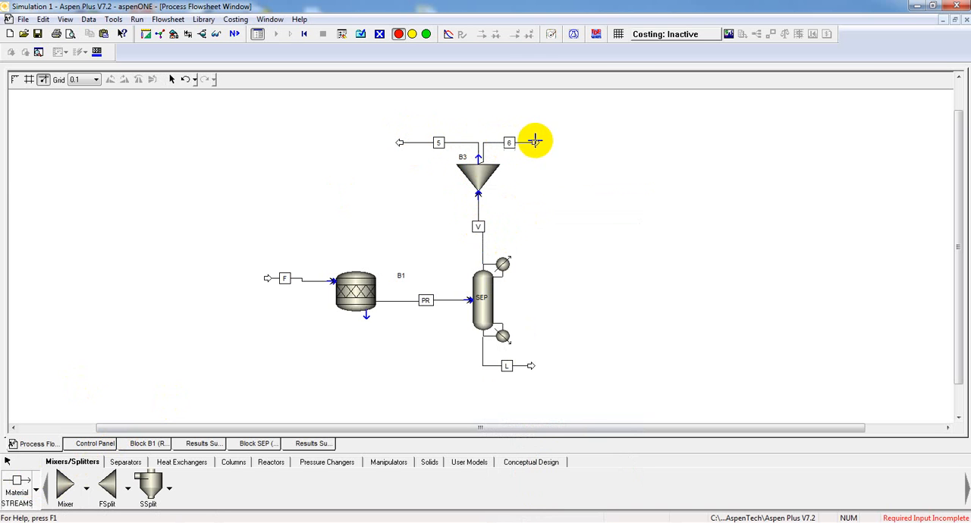
left_click(535, 140)
right_click(509, 200)
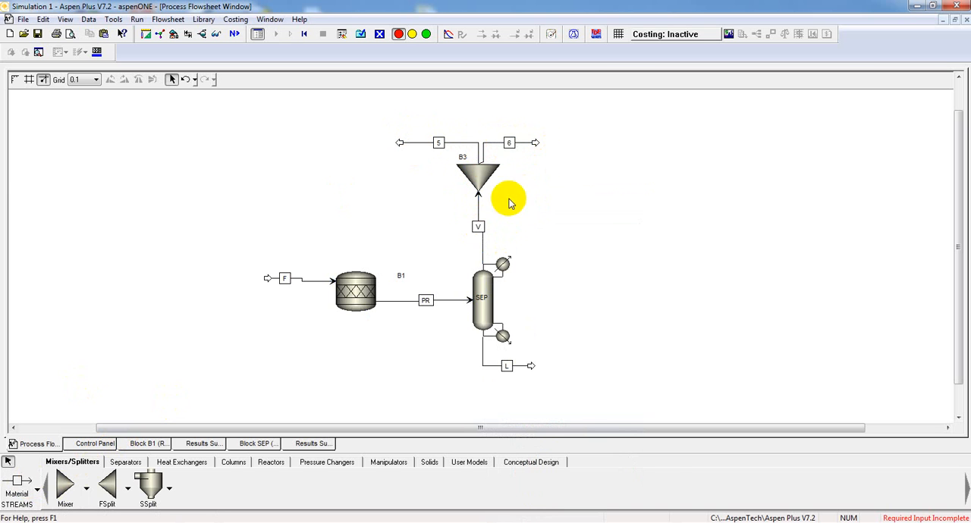
- Rename the splitter's right outlet stream 6 as PURGE and its left outlet stream 5 as REC
right_click(509, 144)
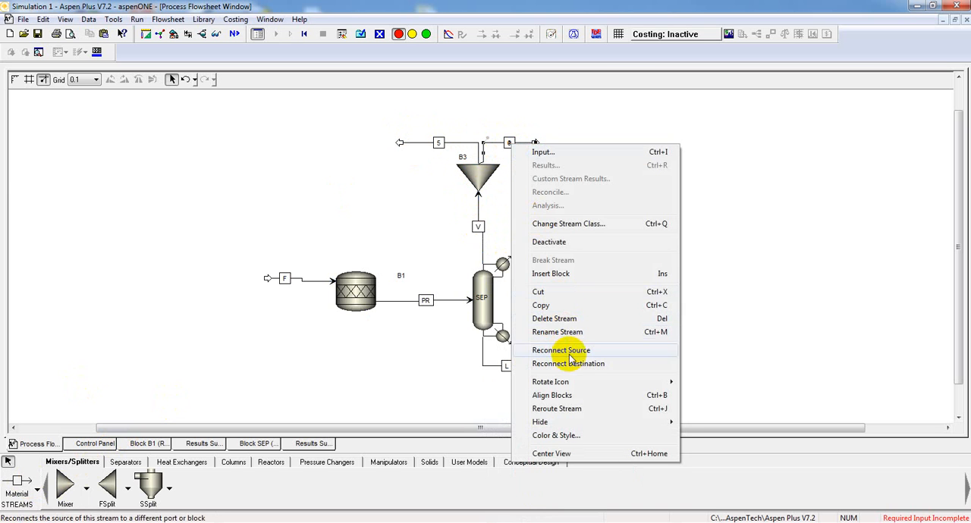
left_click(565, 333)
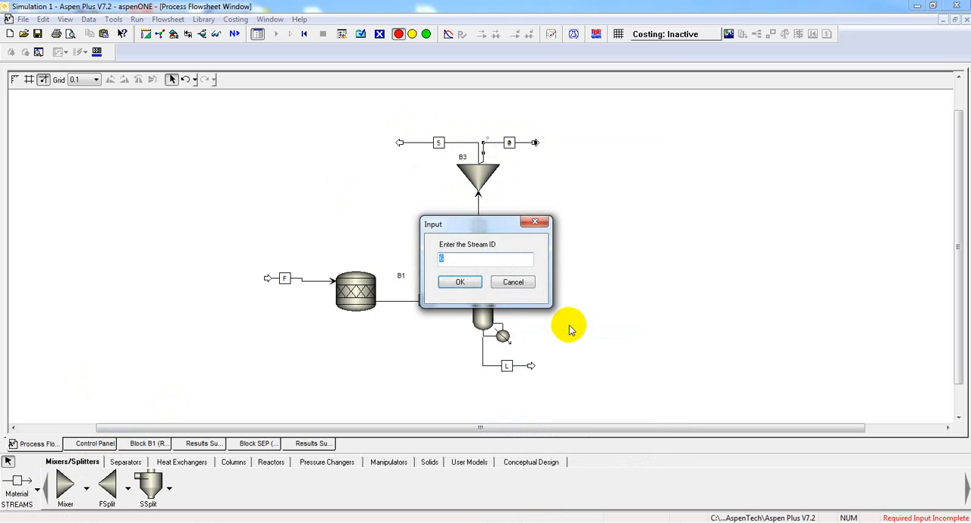
key("Return")
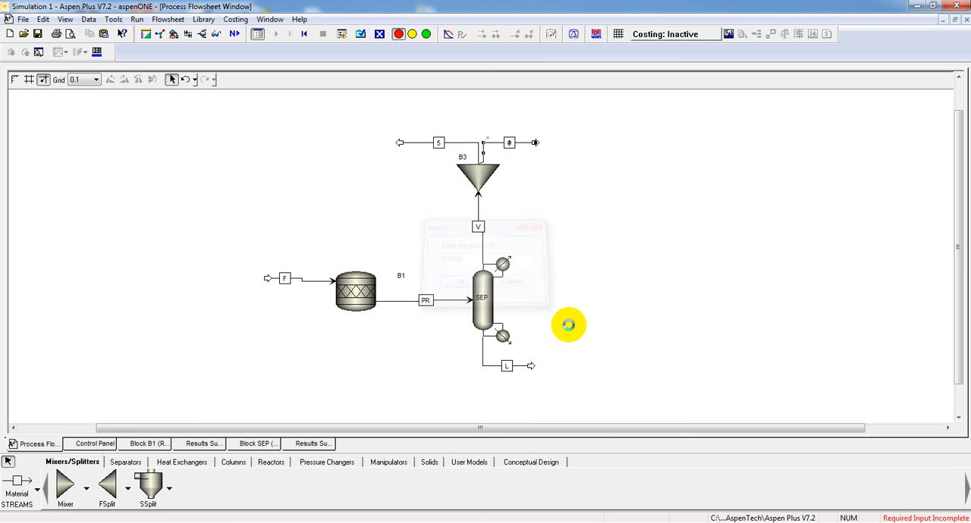
right_click(438, 146)
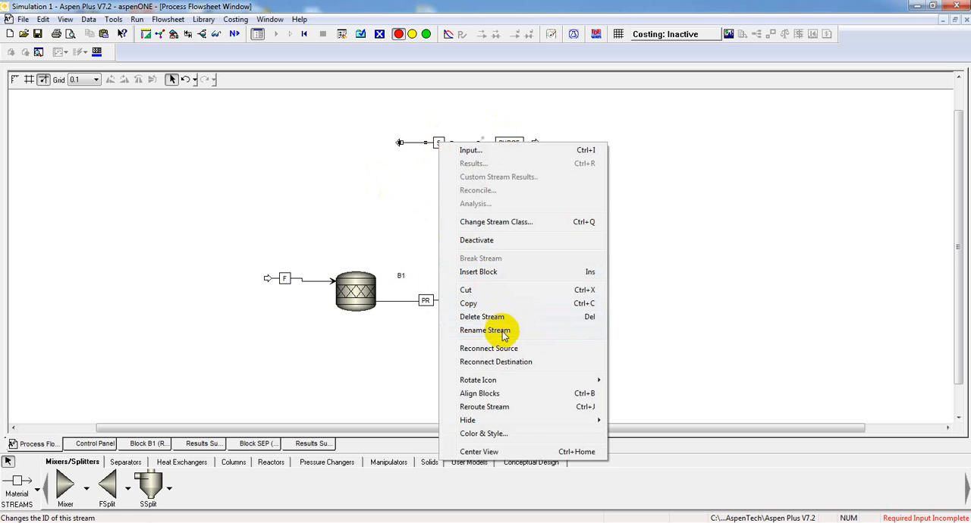
left_click(504, 331)
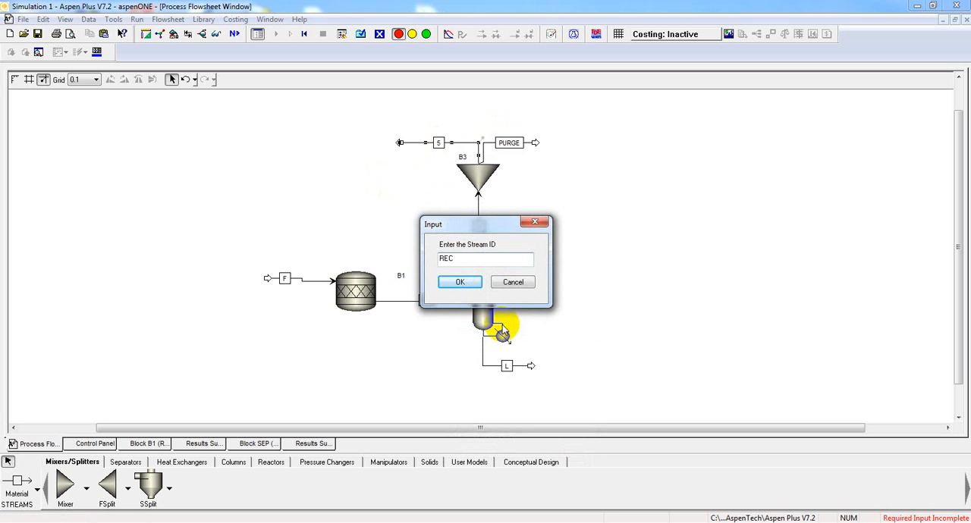
type("REC")
key("Return")
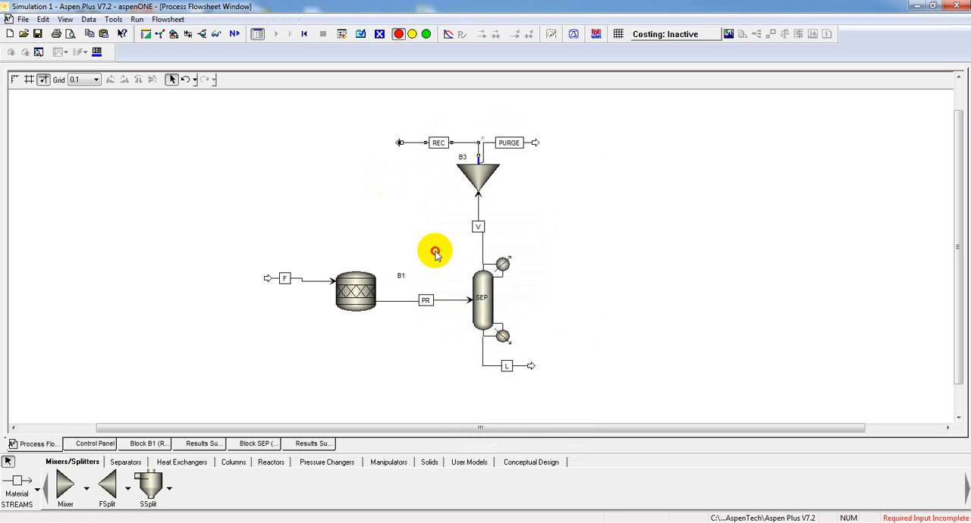
- Rename splitter block B3 as SPLIT
right_click(480, 169)
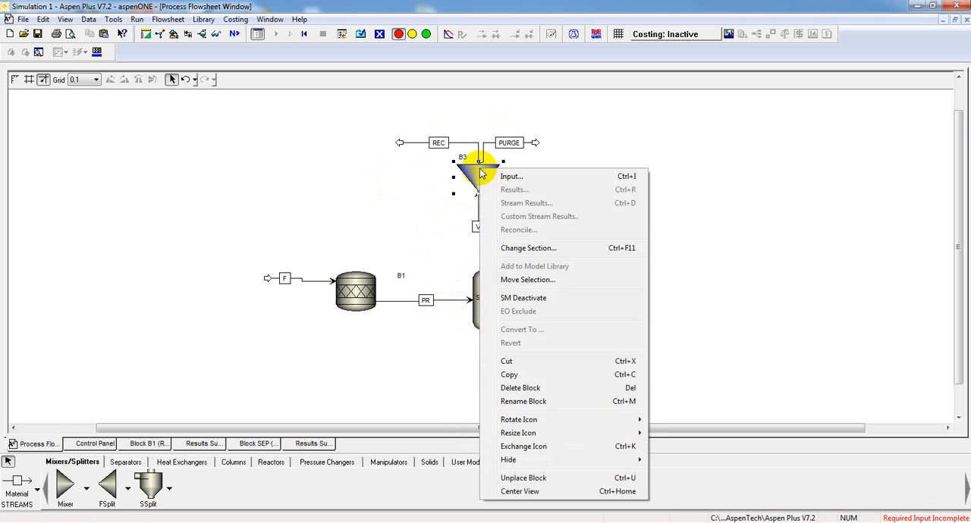
left_click(543, 402)
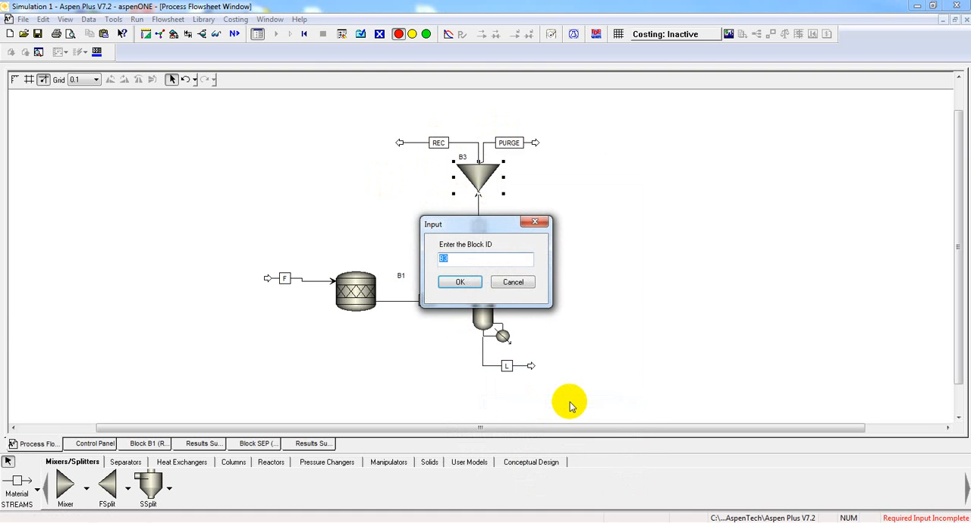
type("SPLIT")
key("Return")
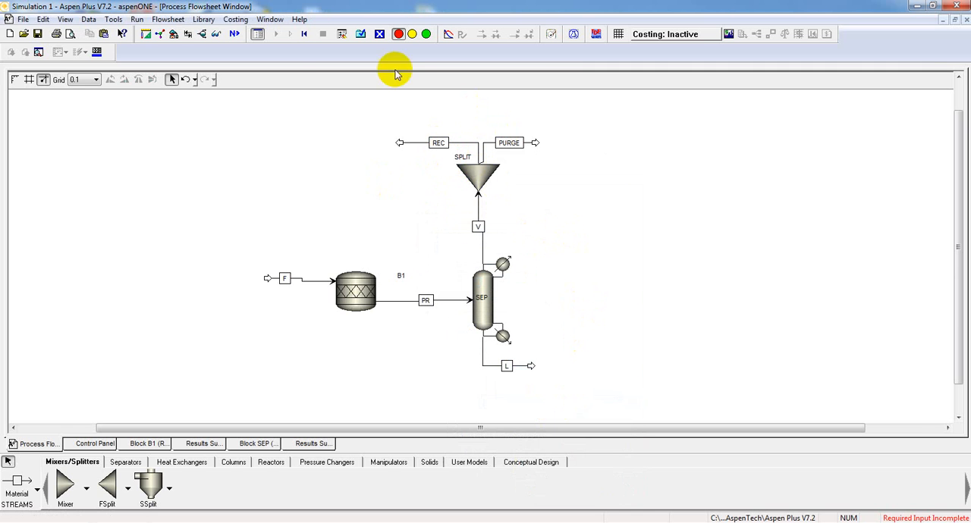
- Set the split fraction of outlet stream PURGE to 0.01 in the SPLIT block's specifications
left_click(235, 33)
left_click(537, 318)
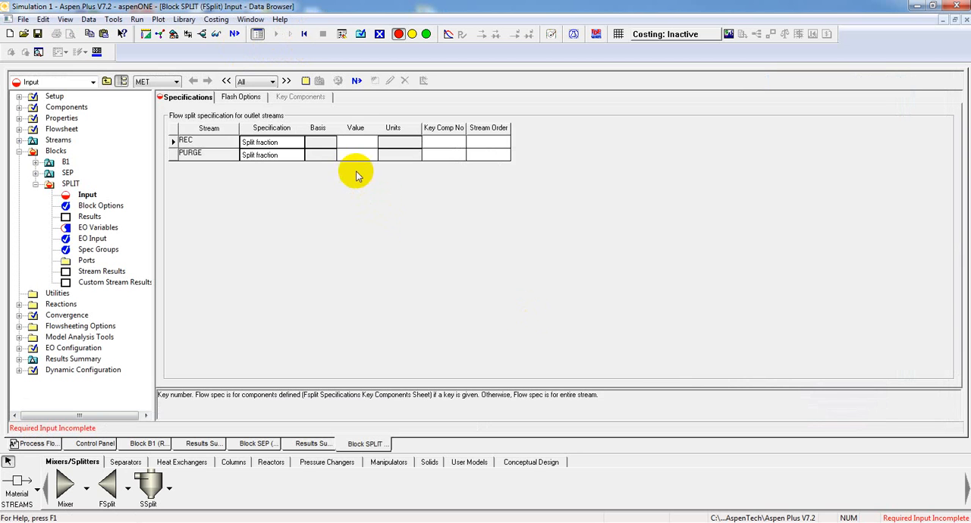
left_click(355, 156)
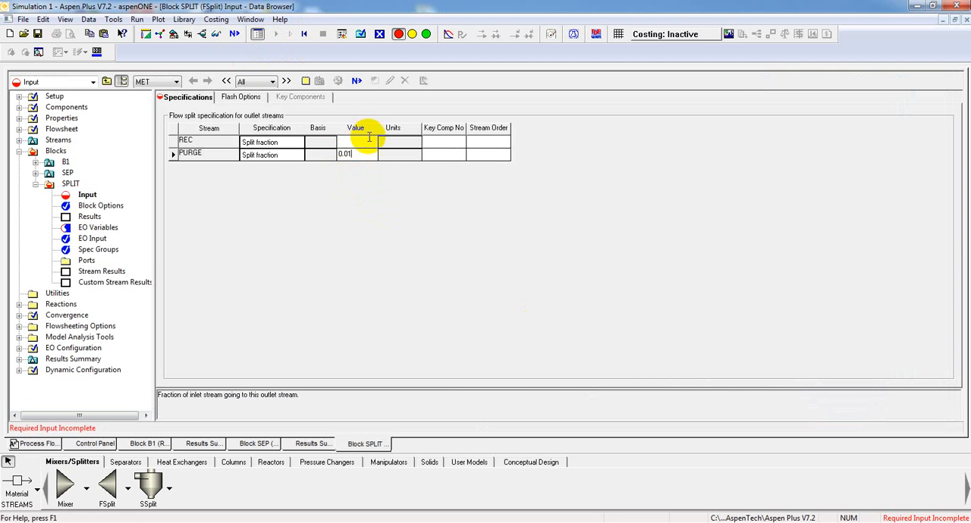
- Run the simulation with the new splitter and display the results table for all streams
left_click(358, 81)
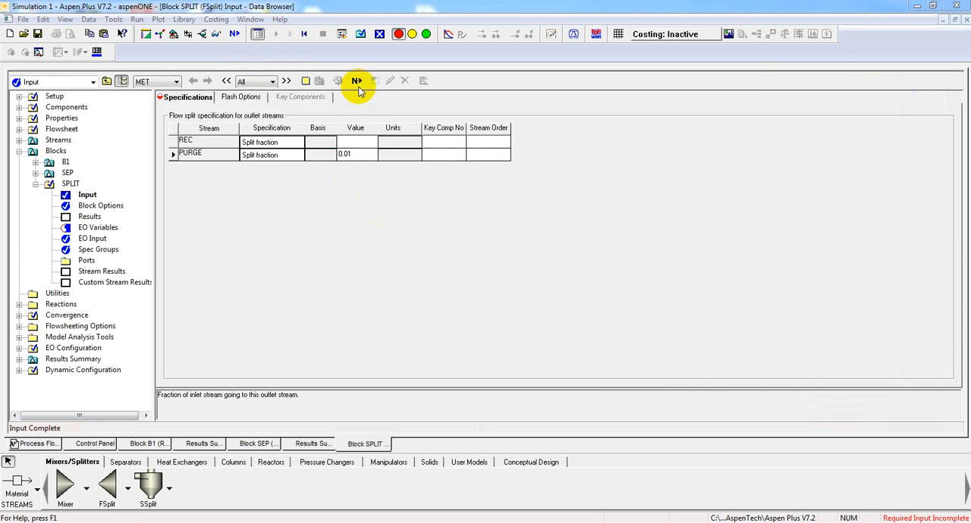
left_click(543, 322)
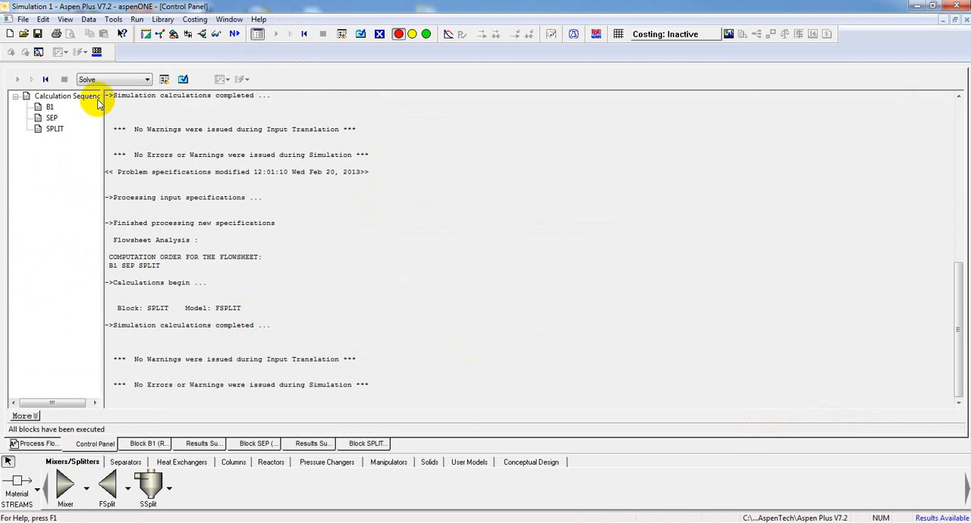
left_click(183, 80)
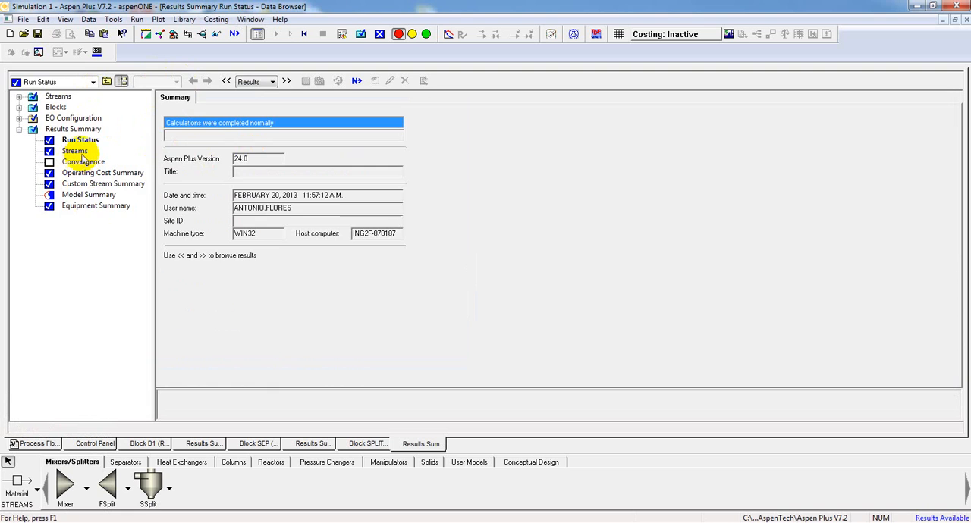
left_click(76, 150)
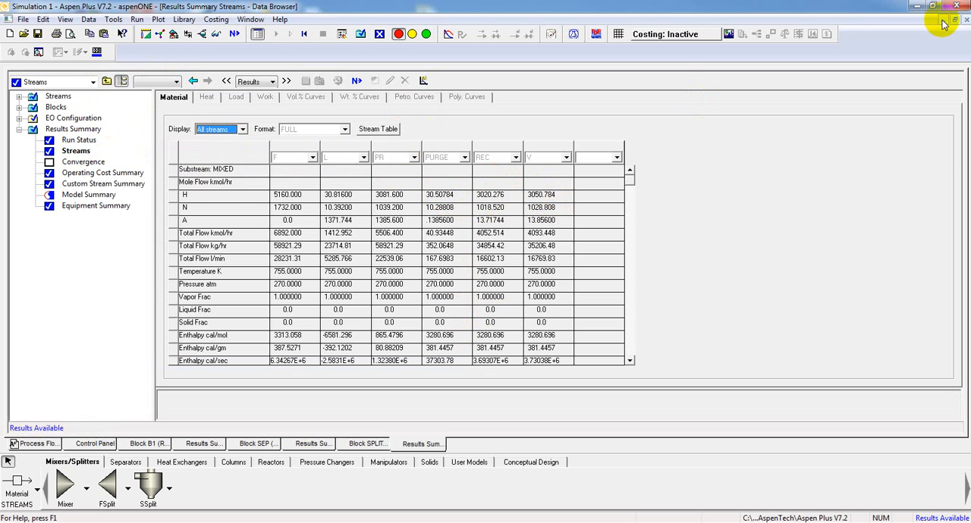
- Place a Mixer block on the process flowsheet just above feed stream F, upstream of reactor B1
left_click(36, 445)
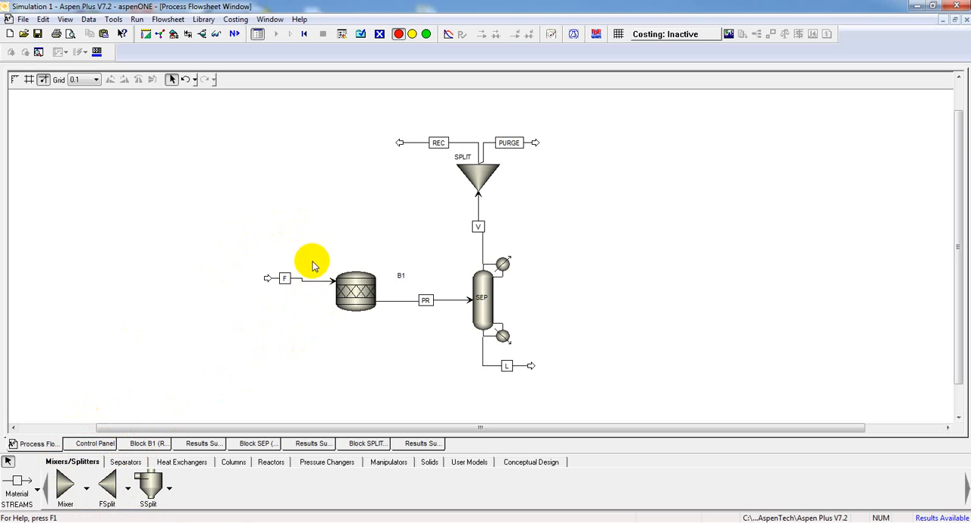
left_click(60, 485)
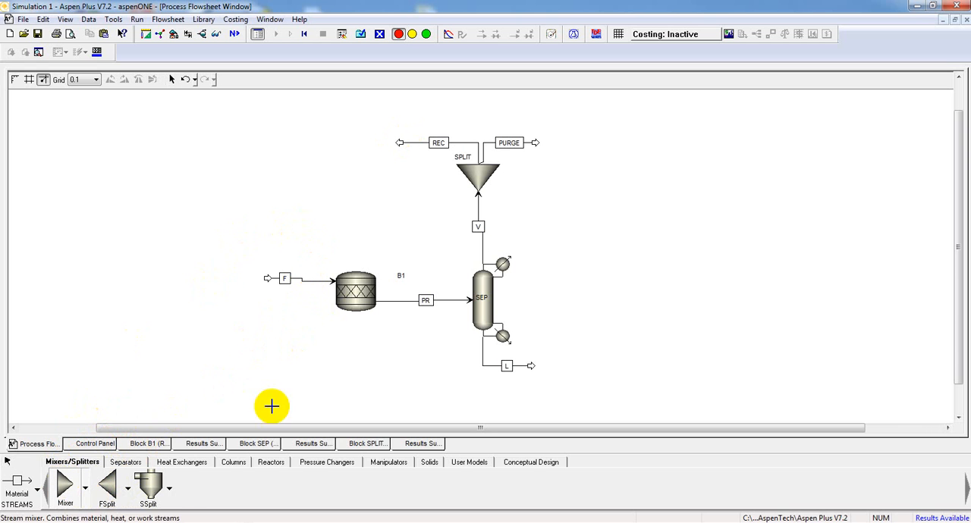
left_click(315, 237)
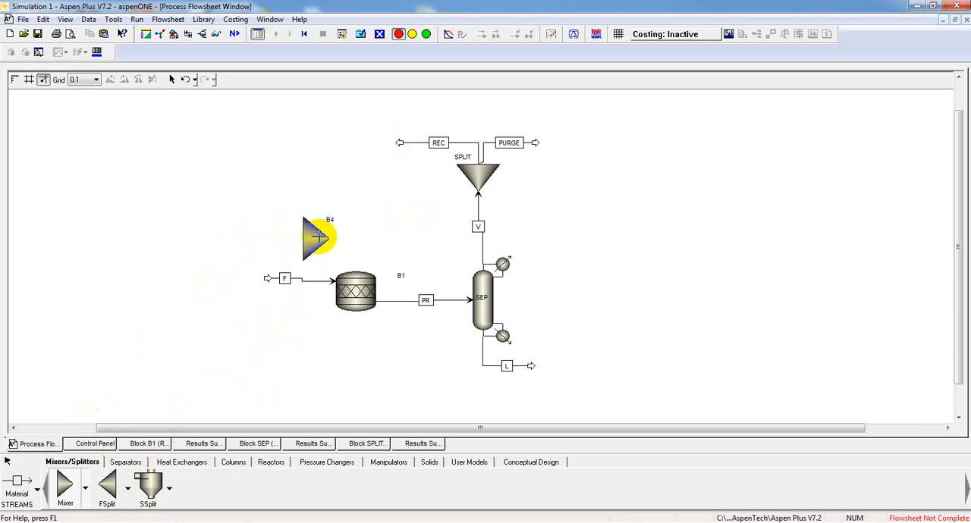
right_click(311, 280)
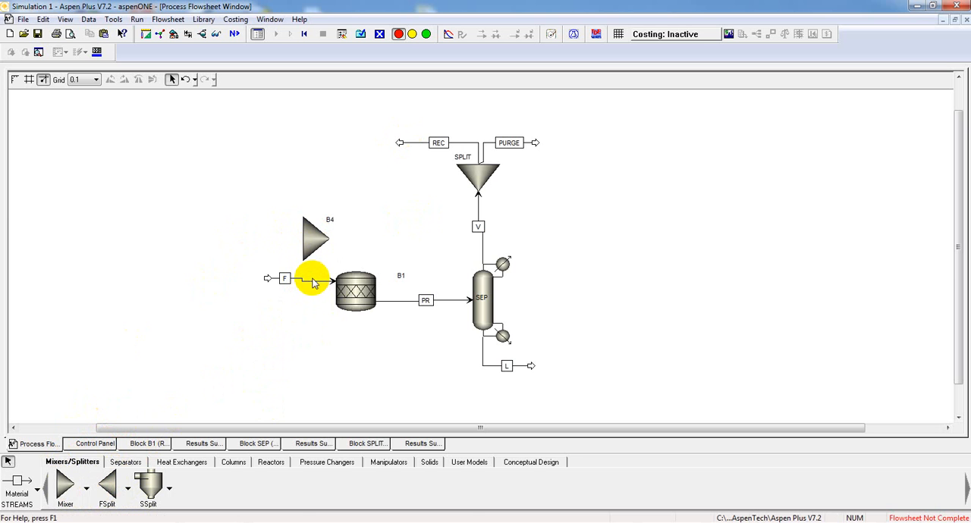
- Reconnect the destination of stream F from reactor B1 to the feed port of mixer B4
right_click(305, 285)
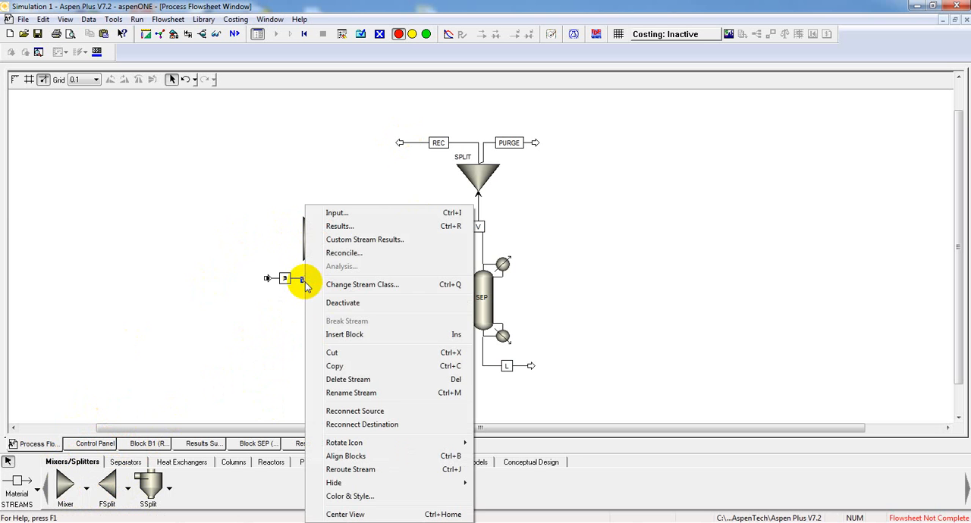
left_click(371, 424)
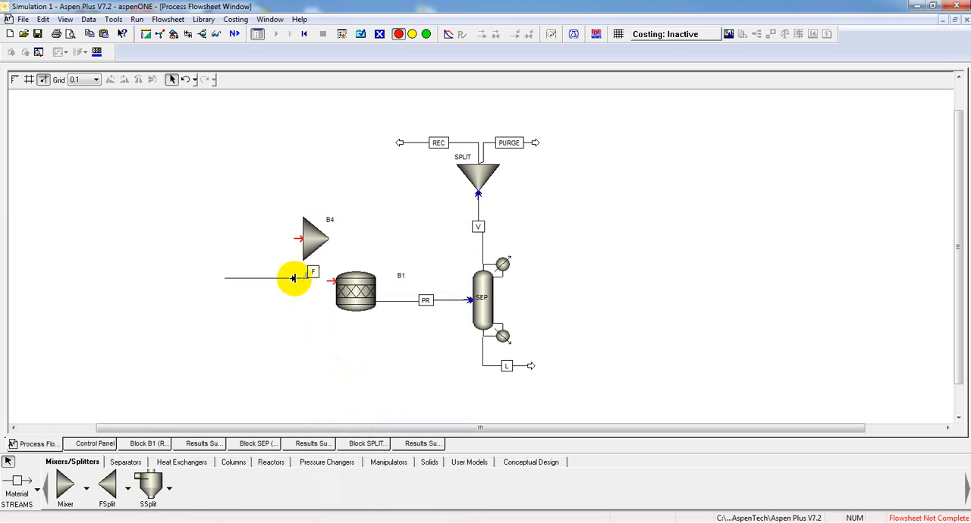
left_click(294, 243)
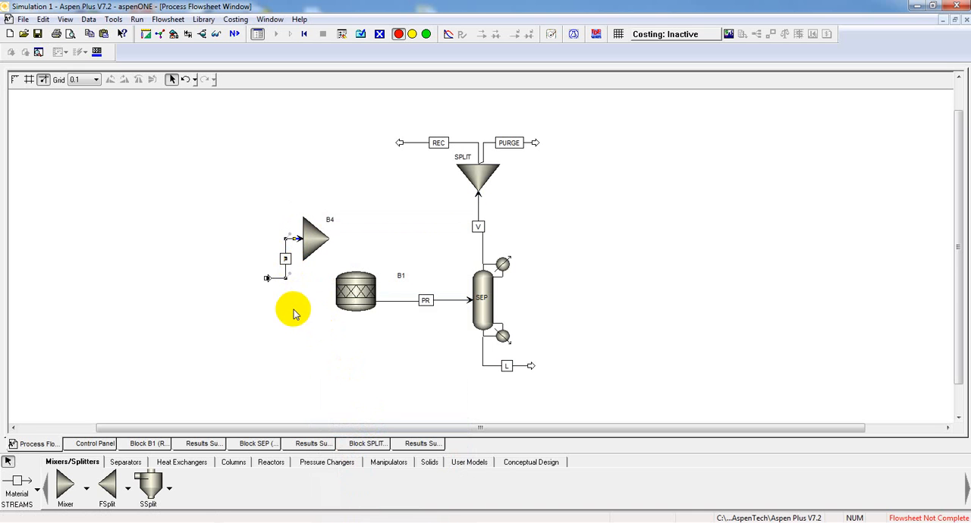
- Move mixer B4 together with stream F down and left so it sits directly in front of reactor B1
left_click_drag(246, 209, 330, 300)
left_click_drag(315, 241, 289, 294)
left_click(326, 360)
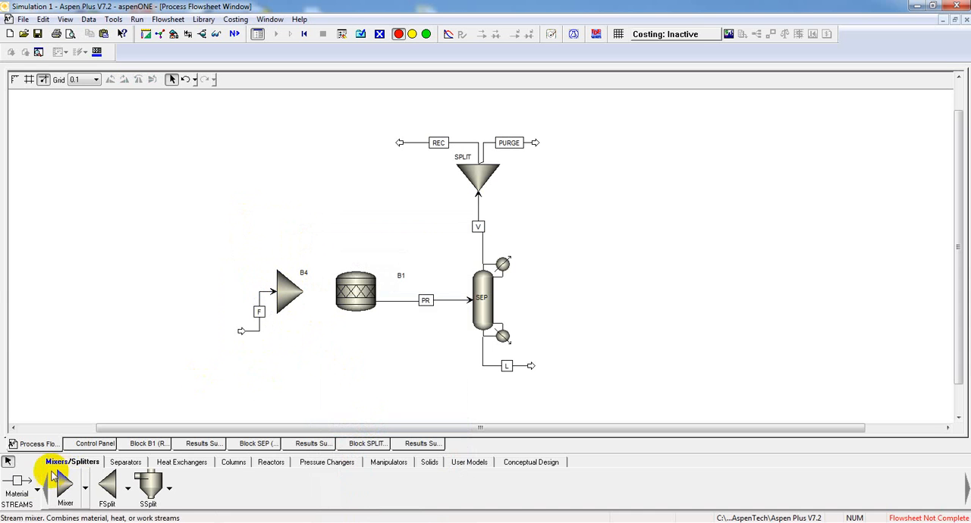
- Draw a material stream from the outlet of mixer B4 to the feed port of reactor B1
left_click(16, 482)
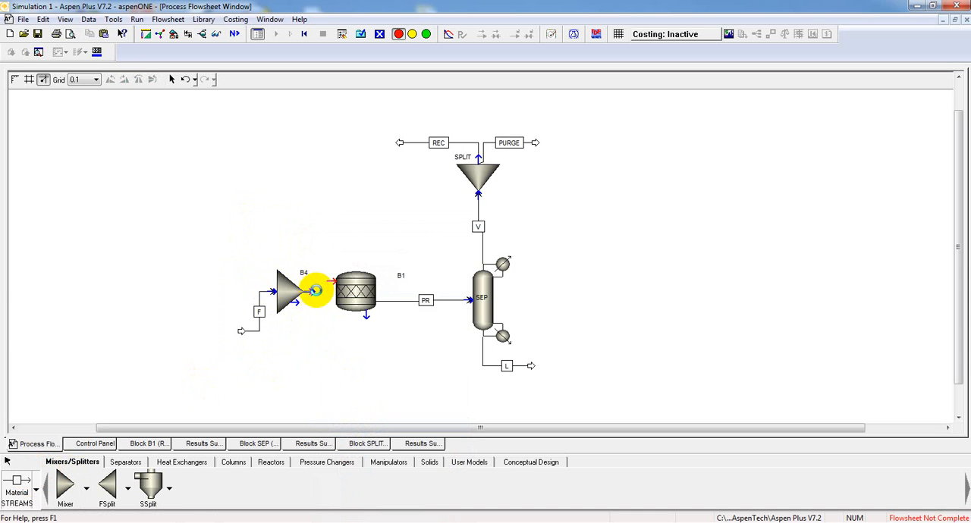
left_click(315, 290)
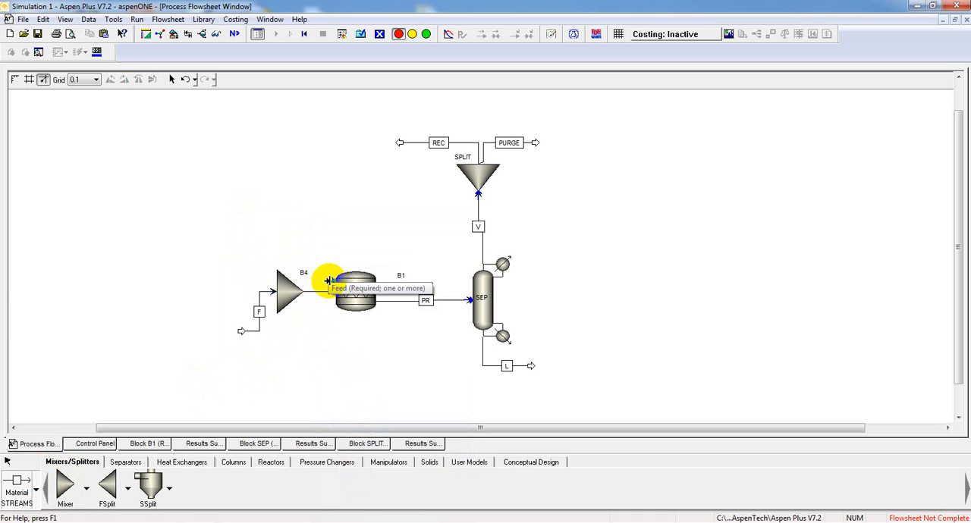
left_click(327, 281)
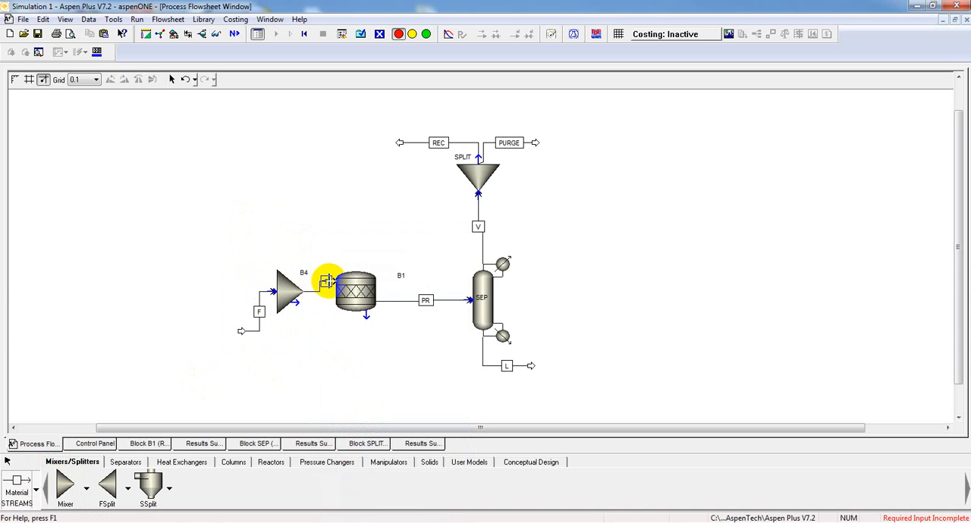
right_click(317, 352)
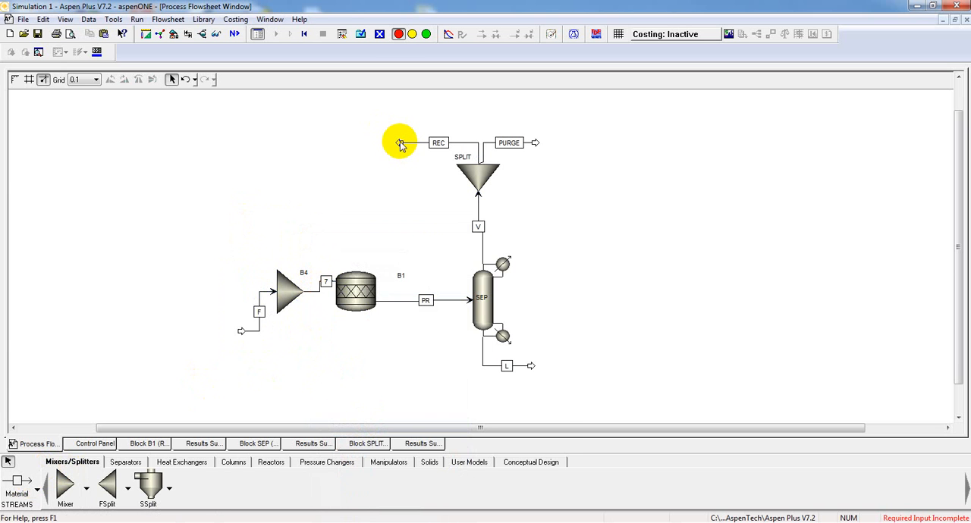
- Reconnect the destination of stream REC to the feed port of mixer B4 to close the recycle loop
right_click(400, 144)
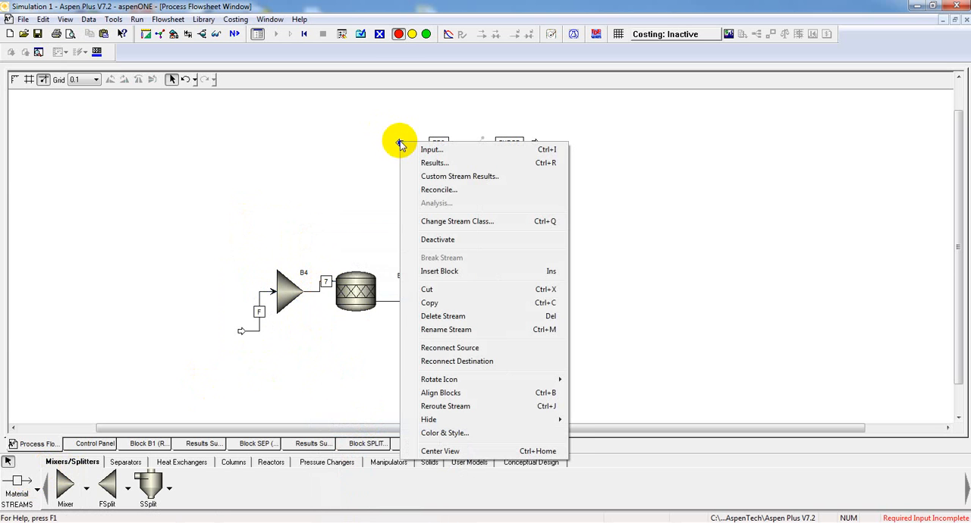
left_click(440, 362)
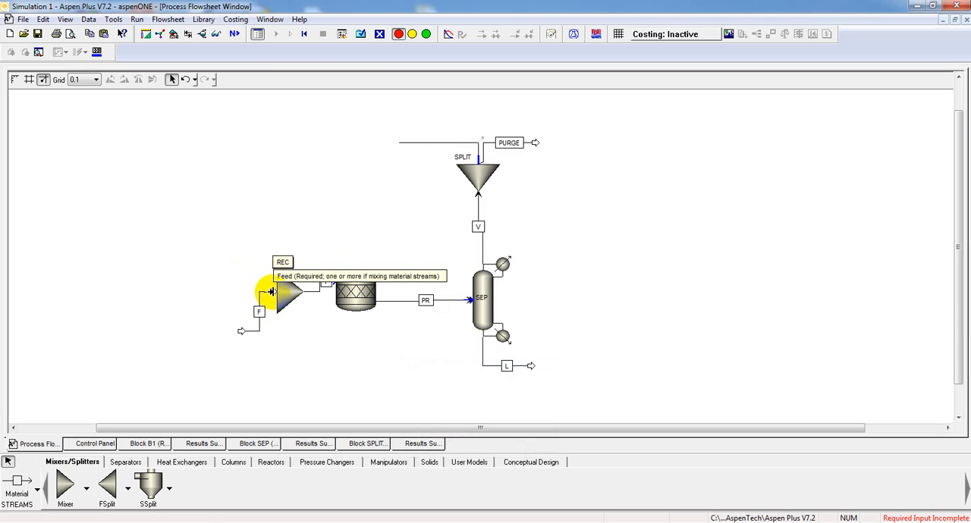
left_click(270, 292)
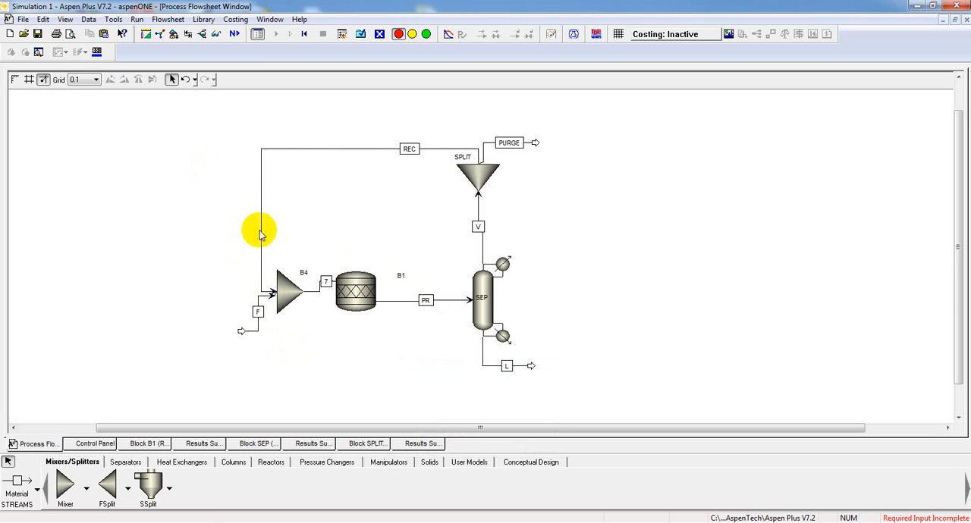
left_click(229, 176)
- Select the entire flowsheet and align all its blocks
left_click_drag(216, 108, 583, 400)
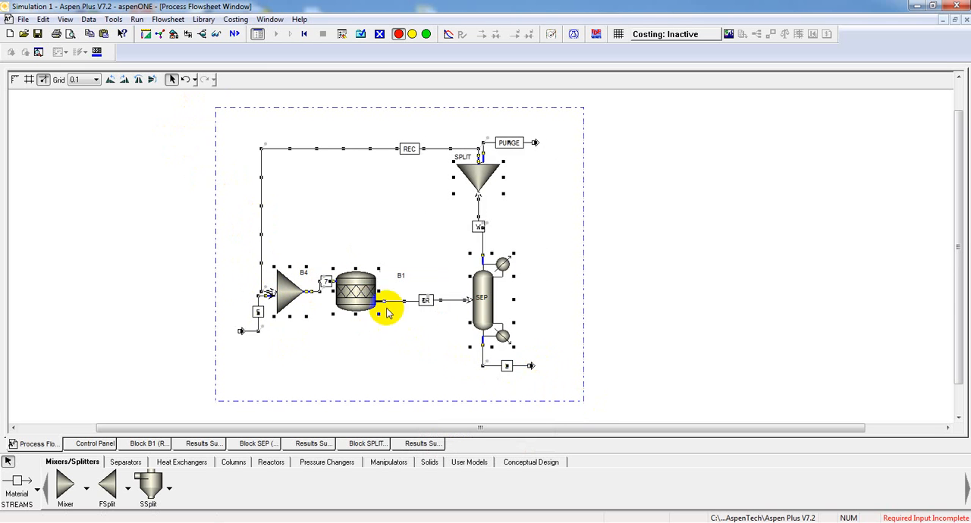
left_click(168, 19)
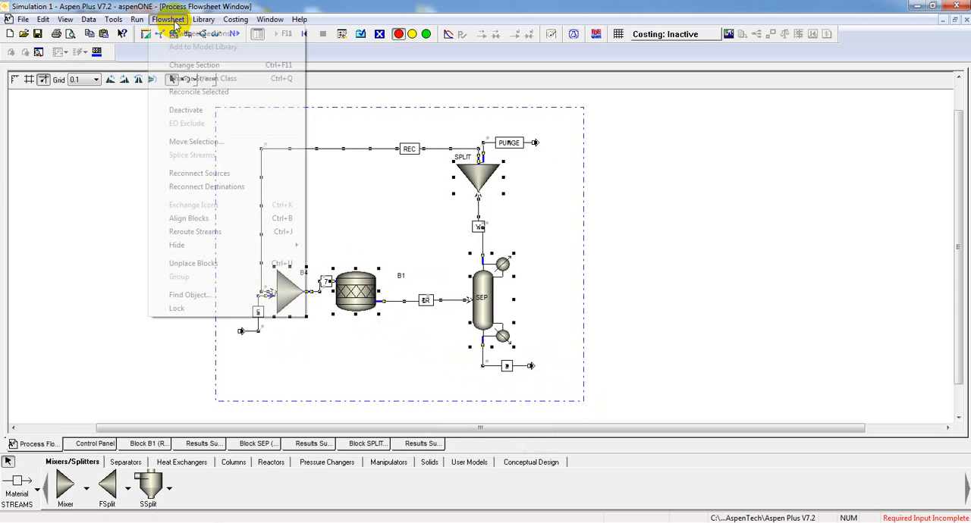
left_click(206, 218)
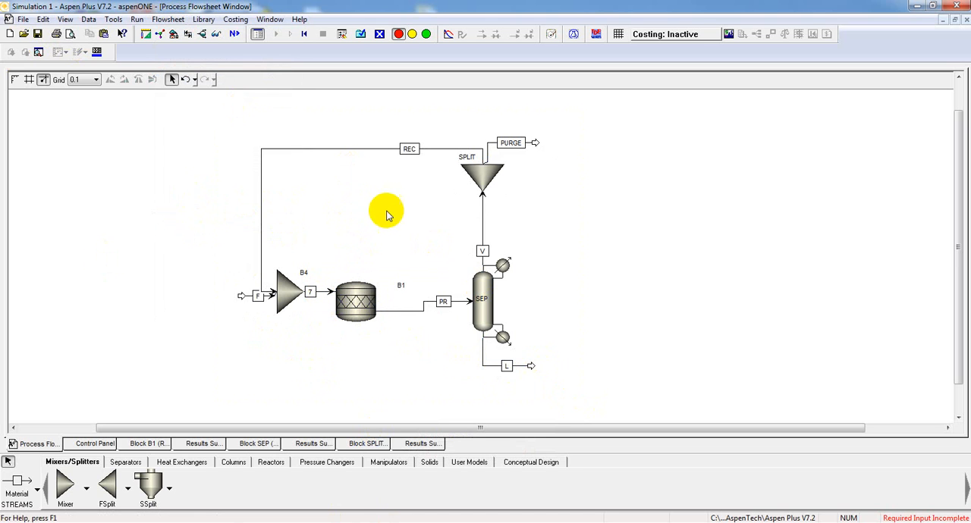
- Complete mixer B4's flash options with a pressure of 0 atm and run the simulation
left_click(360, 34)
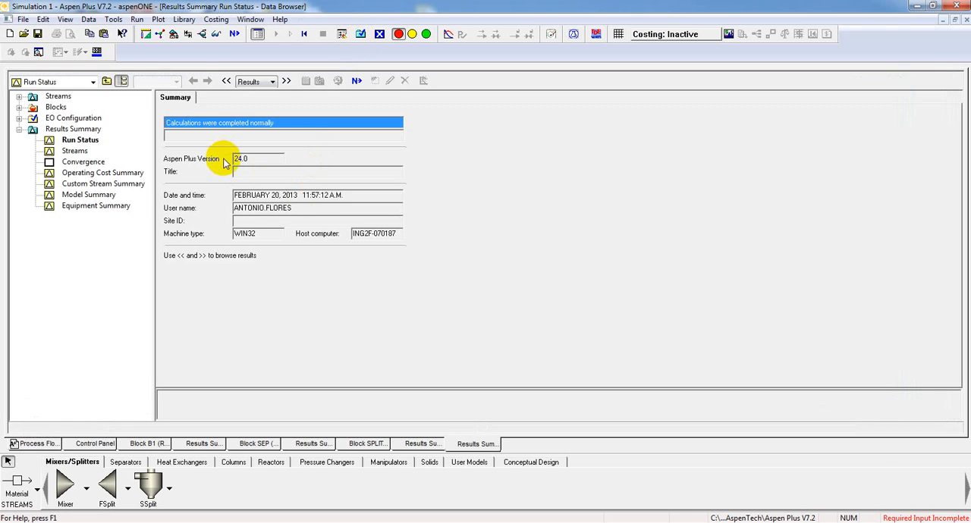
left_click(234, 35)
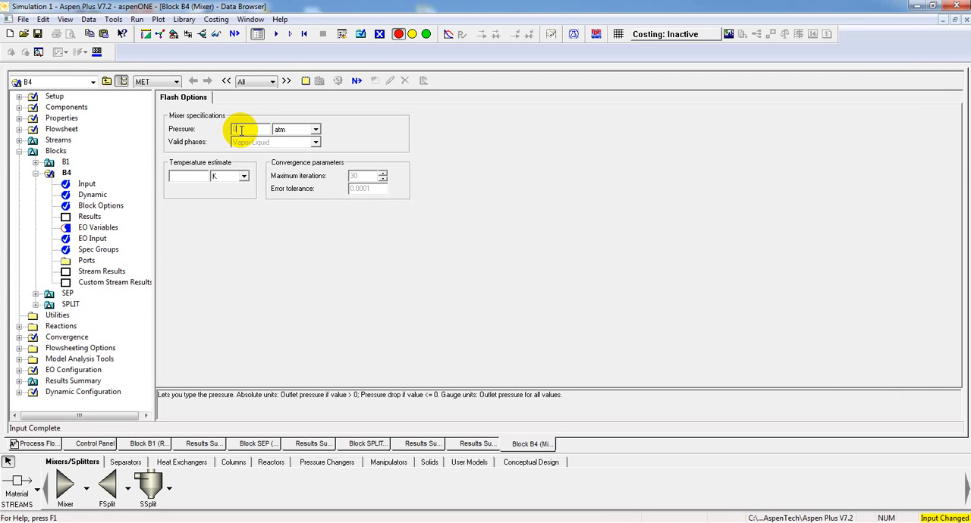
left_click(356, 86)
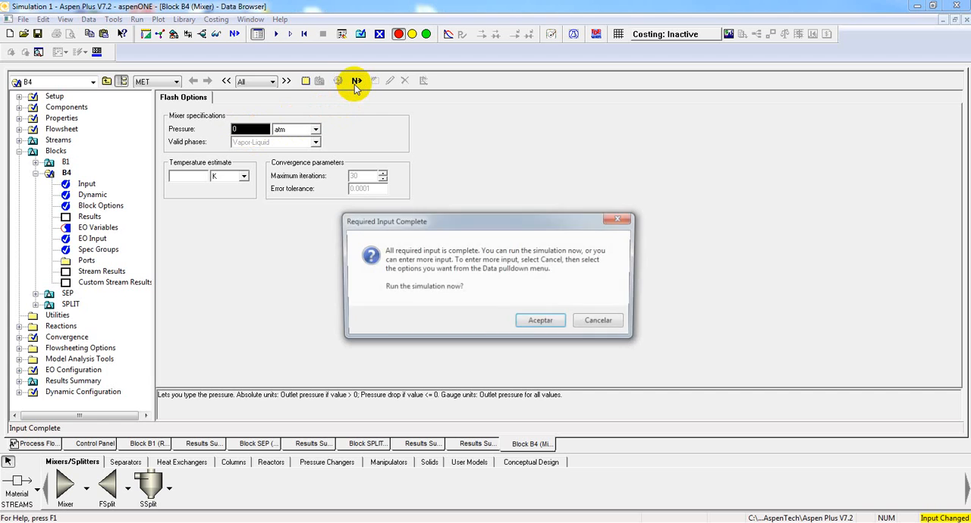
left_click(539, 323)
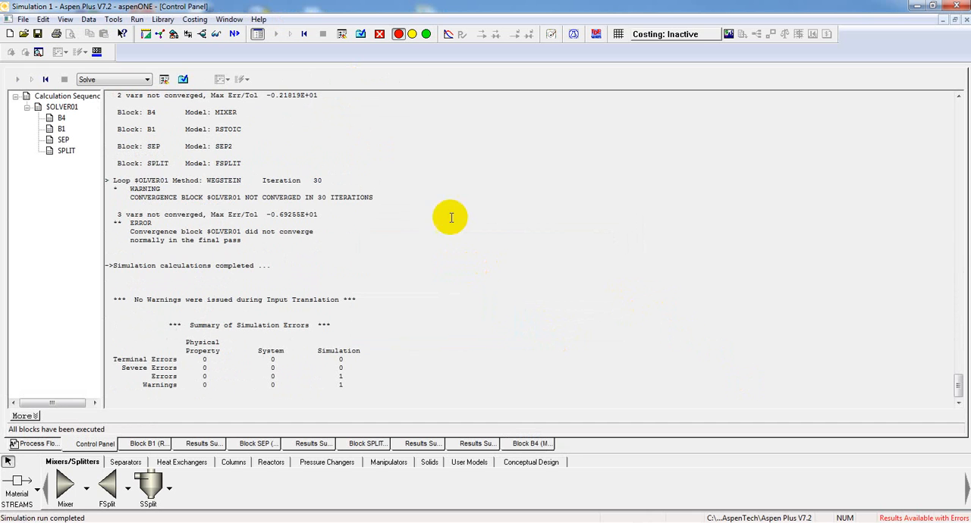
- Return to the flowsheet and examine the material results of the PURGE stream
left_click(38, 443)
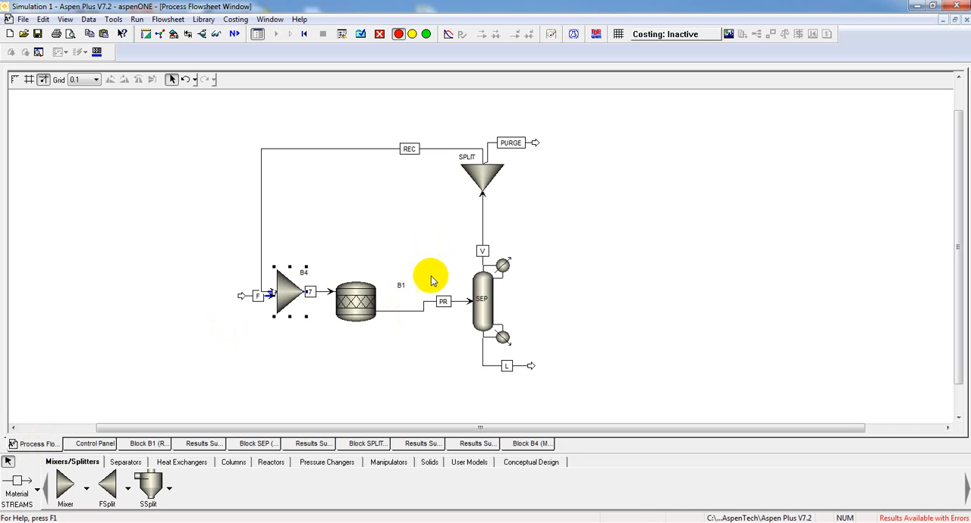
left_click(392, 250)
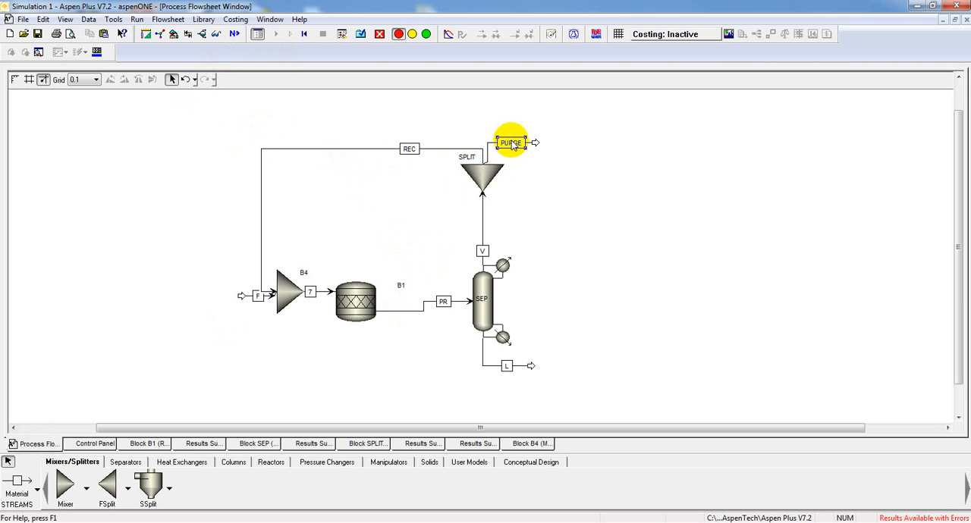
double_click(513, 144)
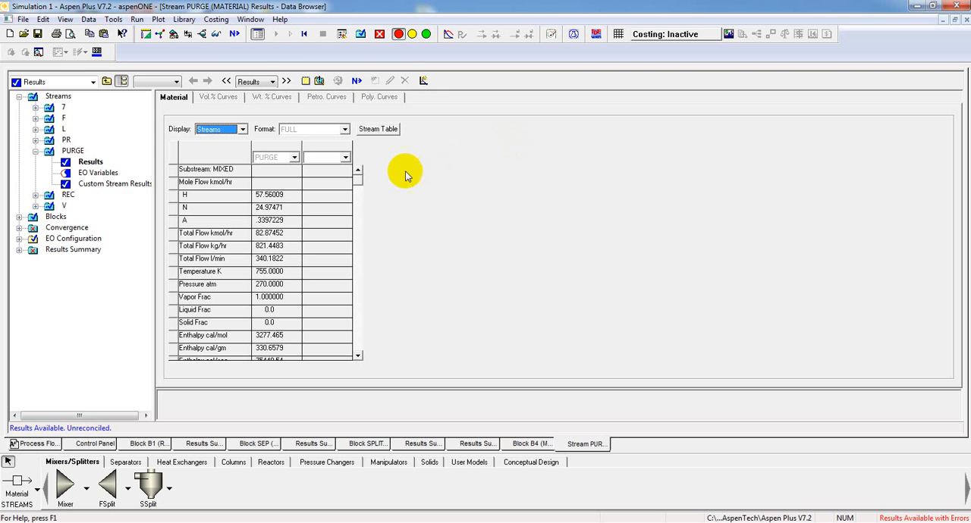
left_click(965, 20)
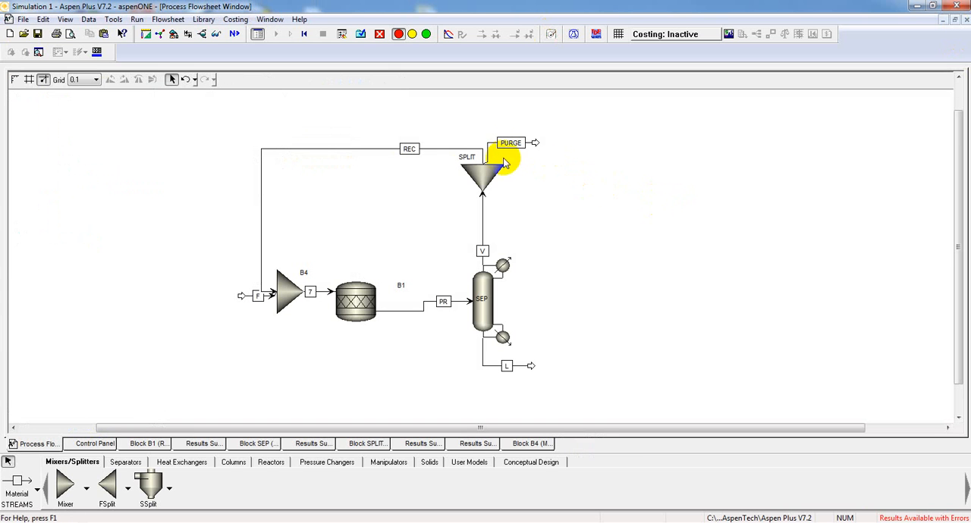
- Set the PURGE split fraction of block SPLIT to 0.05
double_click(483, 174)
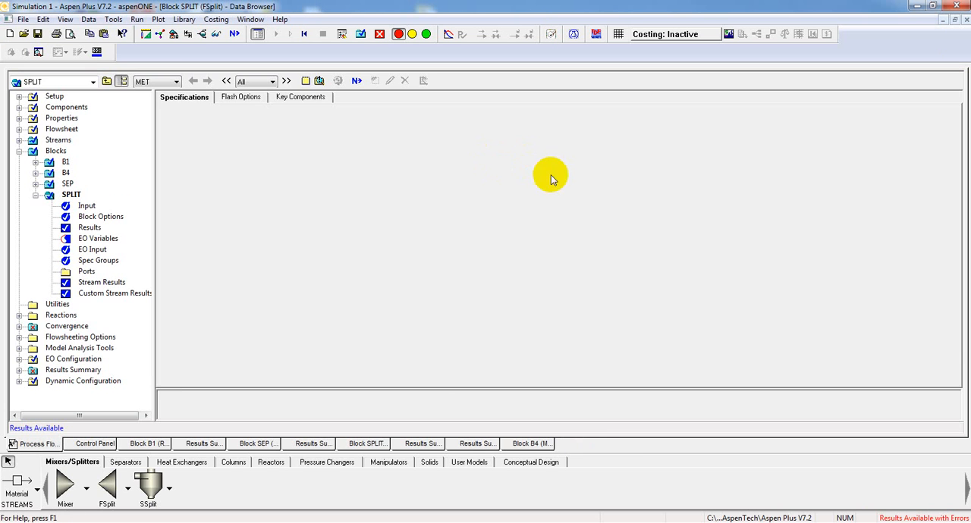
left_click(375, 155)
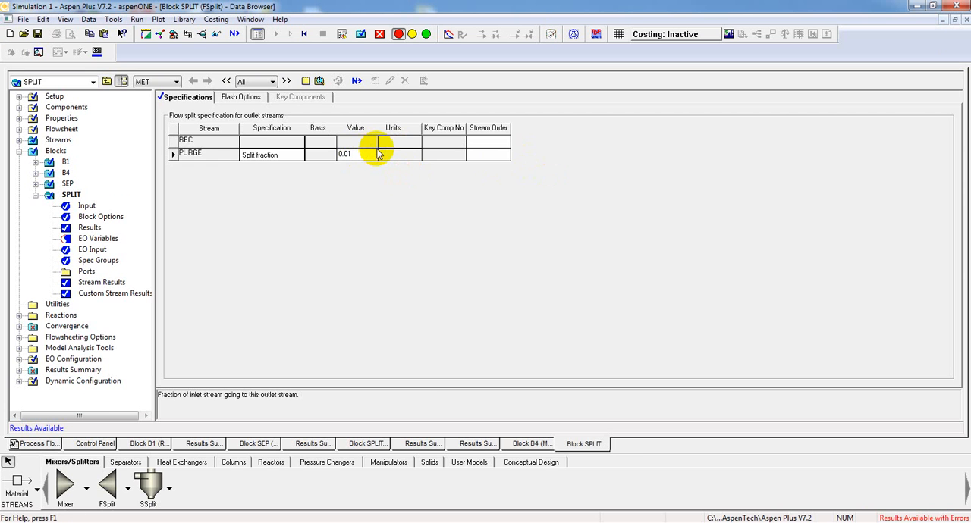
type("0.05")
key("Return")
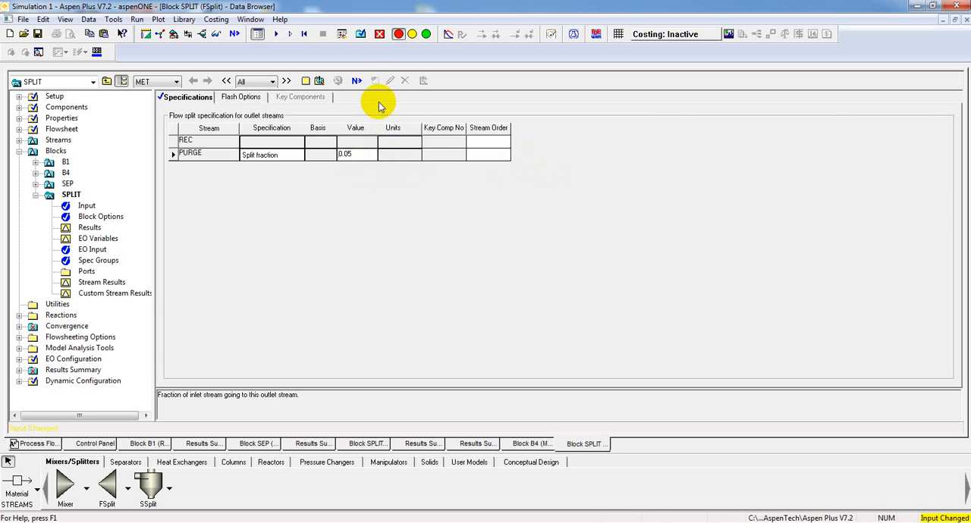
- Rerun the simulation and open the run status in the results summary
left_click(362, 85)
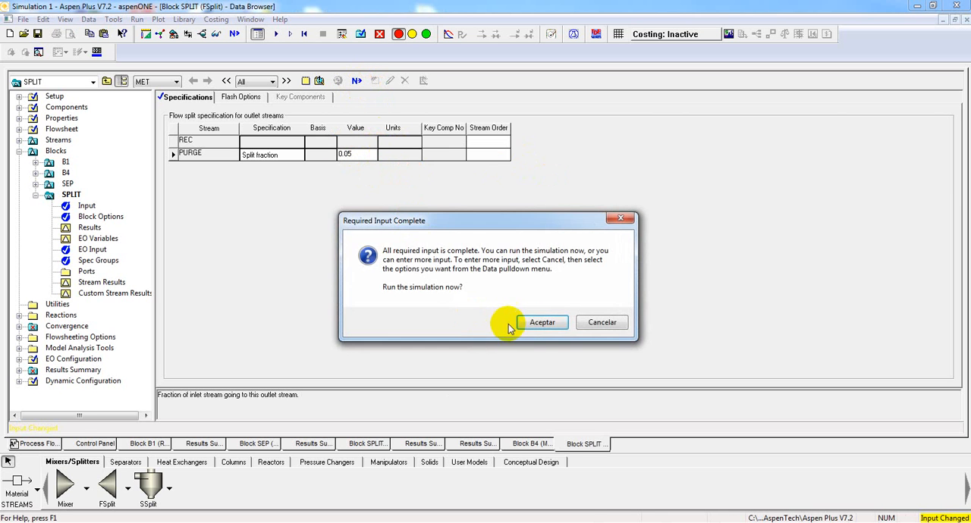
left_click(530, 321)
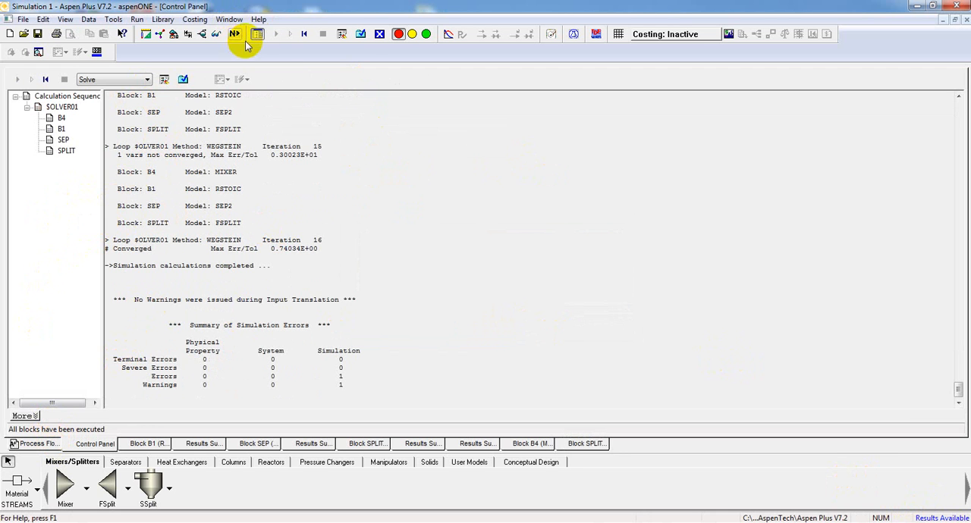
left_click(362, 34)
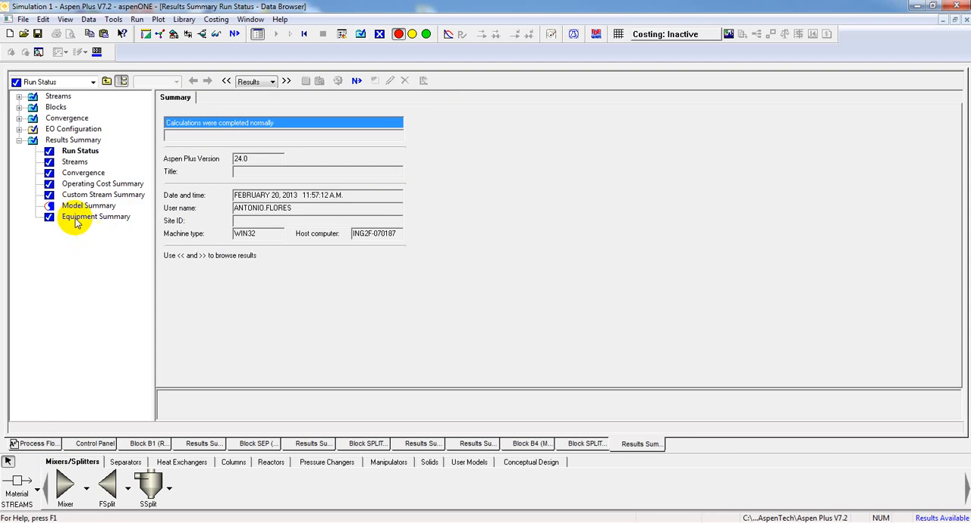